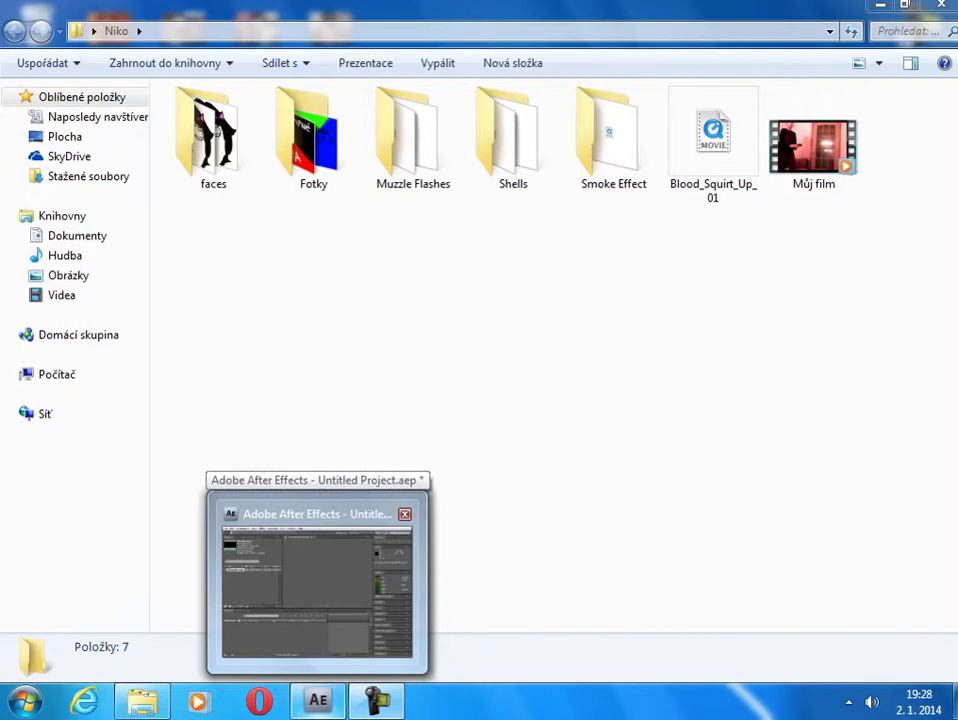
Step: Play the Můj film video once and close the media player
left_click(813, 145)
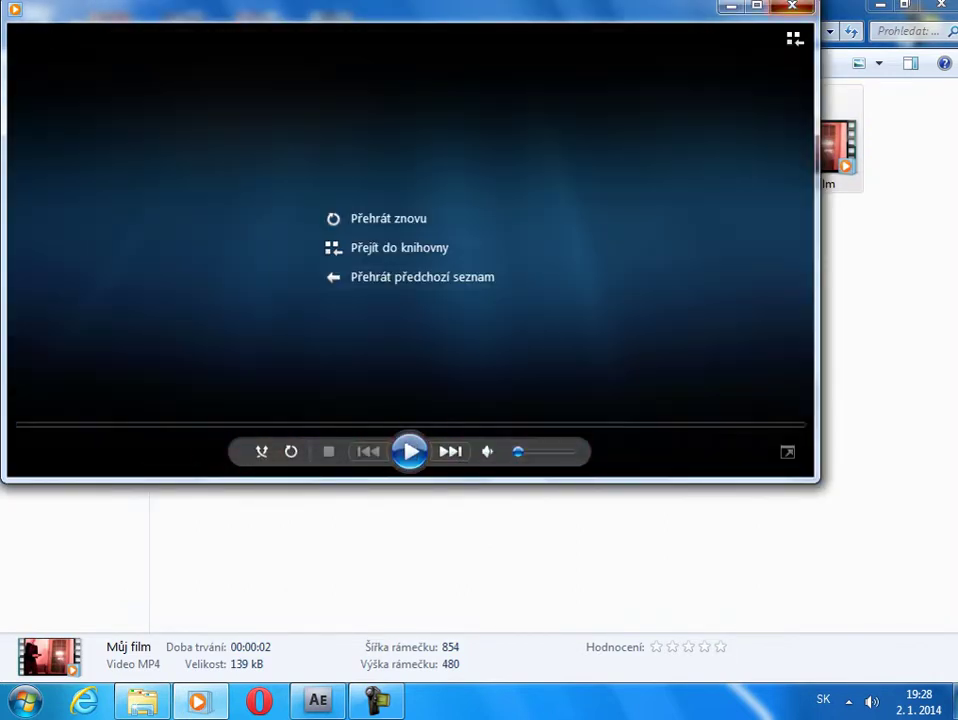
left_click(792, 6)
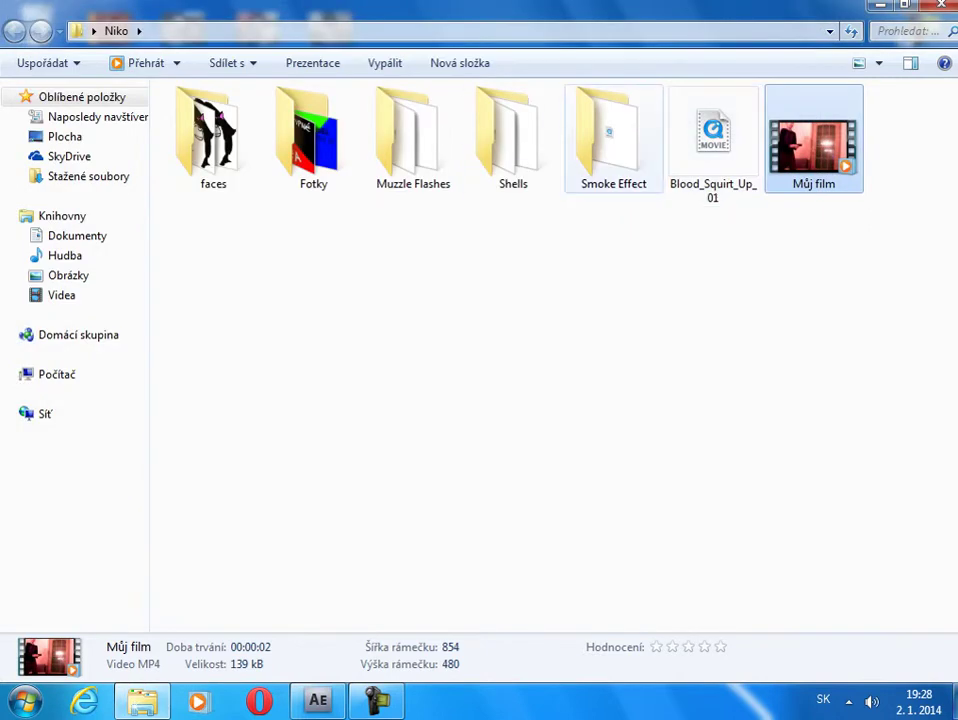
left_click(613, 140)
left_click(513, 140)
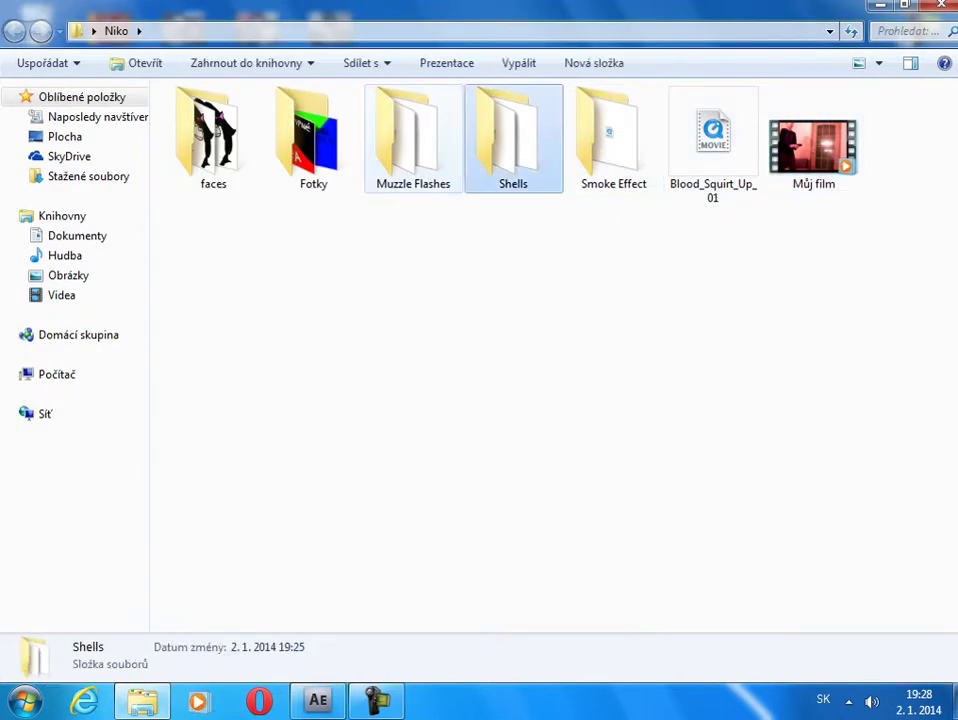
left_click(413, 140)
left_click_drag(388, 218, 885, 125)
left_click(713, 140)
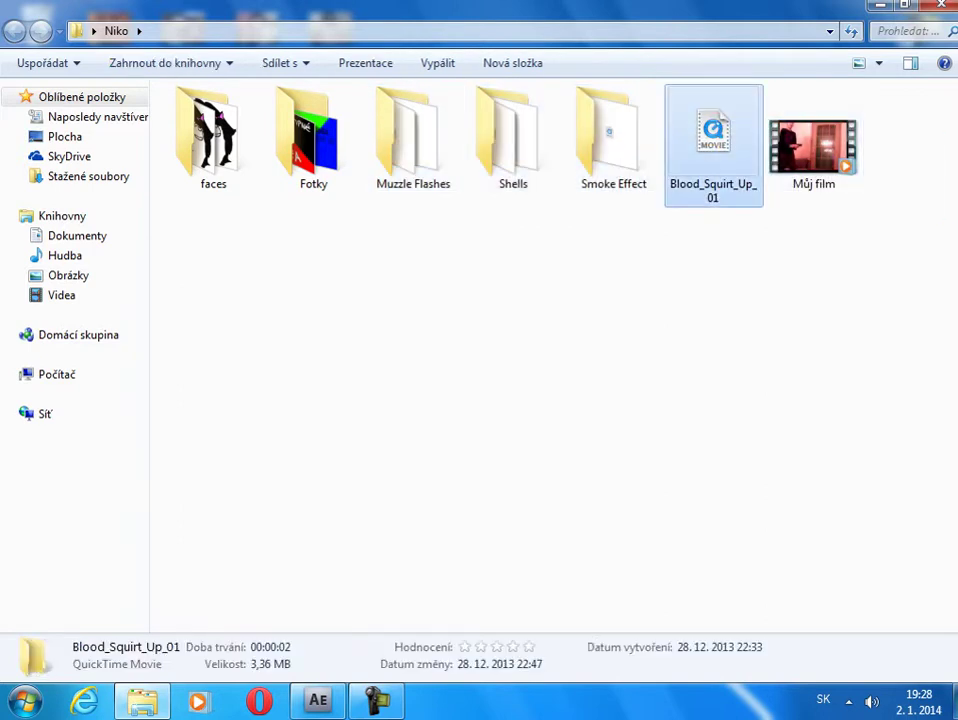
left_click_drag(713, 140, 950, 162)
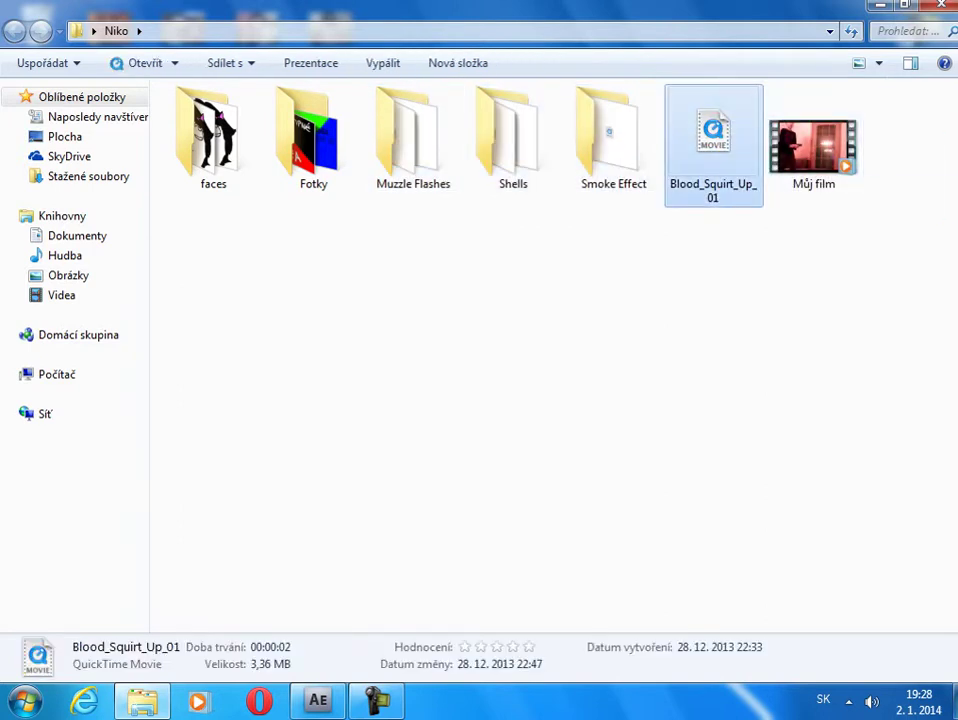
left_click(880, 160)
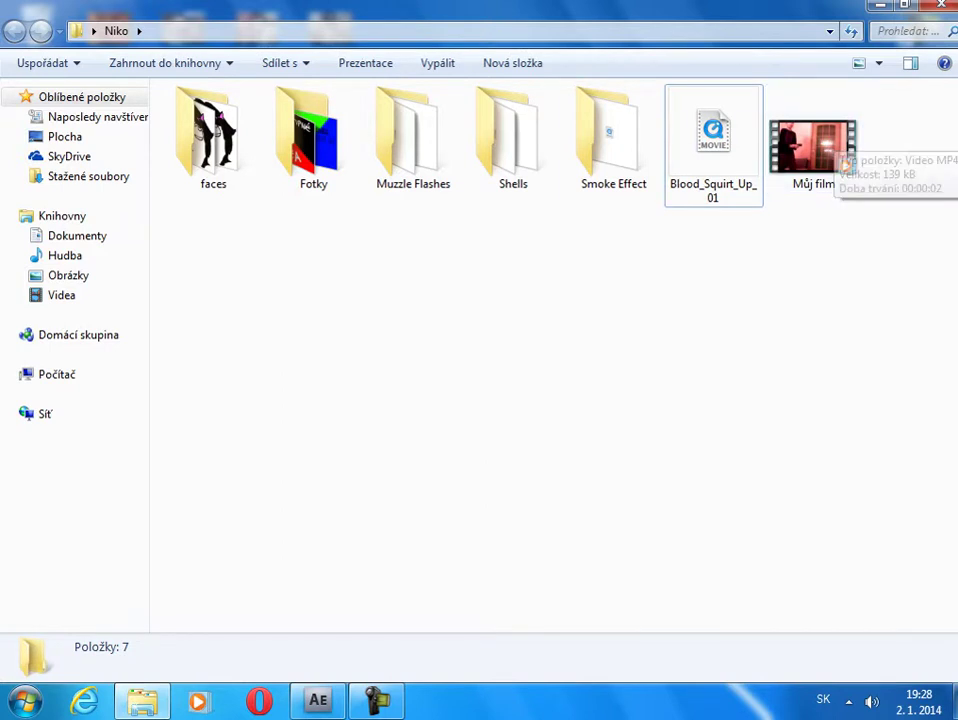
left_click_drag(426, 293, 693, 200)
left_click(693, 250)
Step: Try to import Můj film together with the Smoke Effect, Shells and Muzzle Flashes folders into the After Effects project, dismissing the error dialogs
left_click(813, 146)
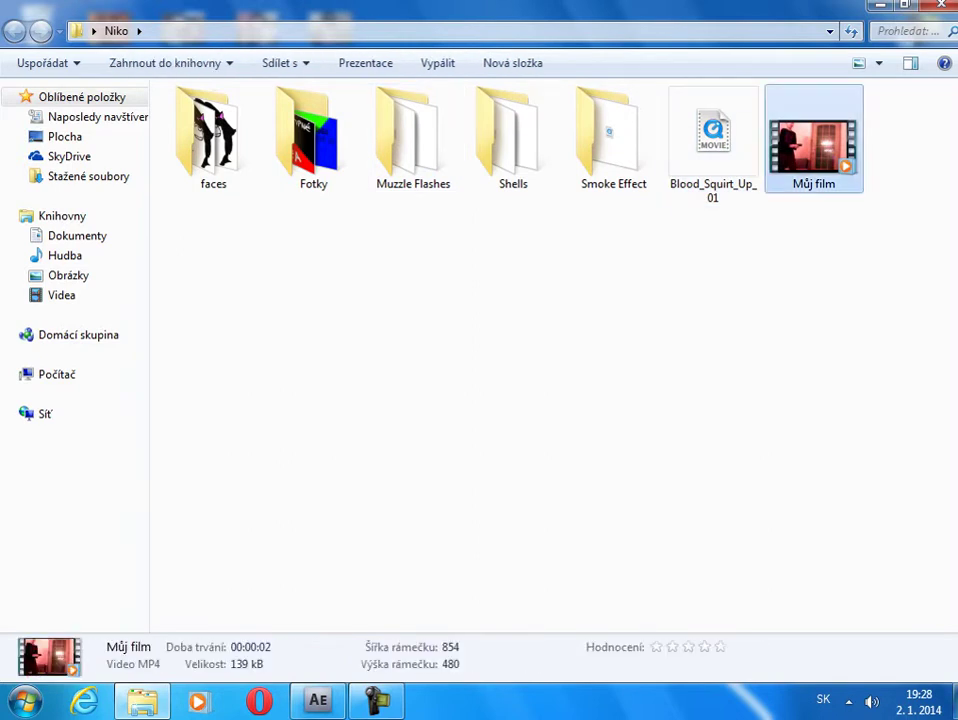
left_click(613, 140, "ctrl")
left_click(513, 140, "ctrl")
left_click(413, 140, "ctrl")
left_click_drag(613, 140, 238, 525)
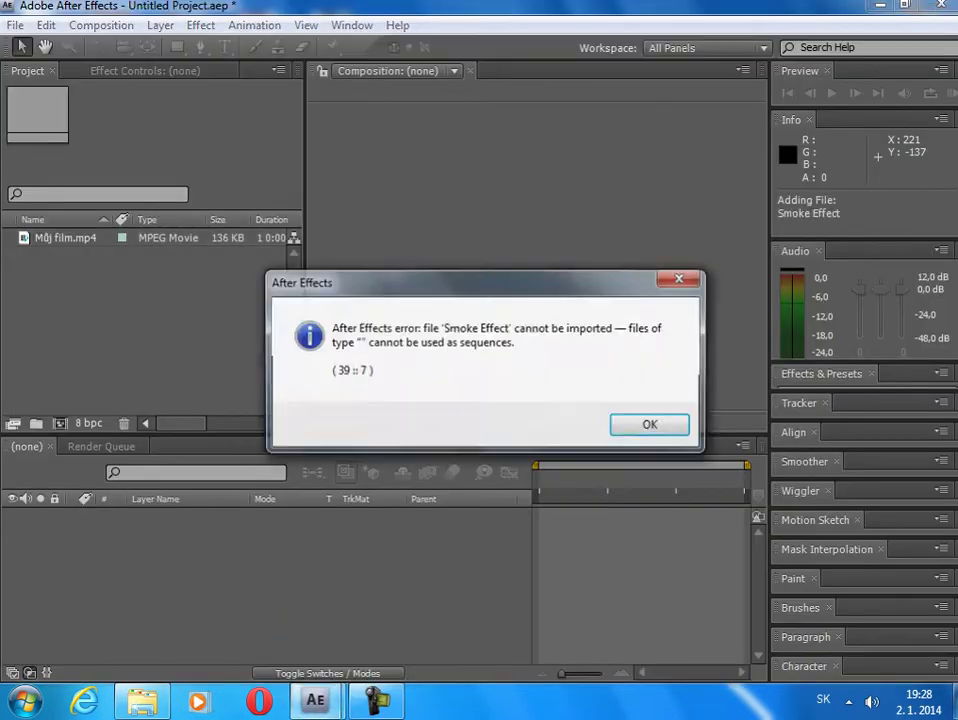
key("Return")
key("Return")
key("Return")
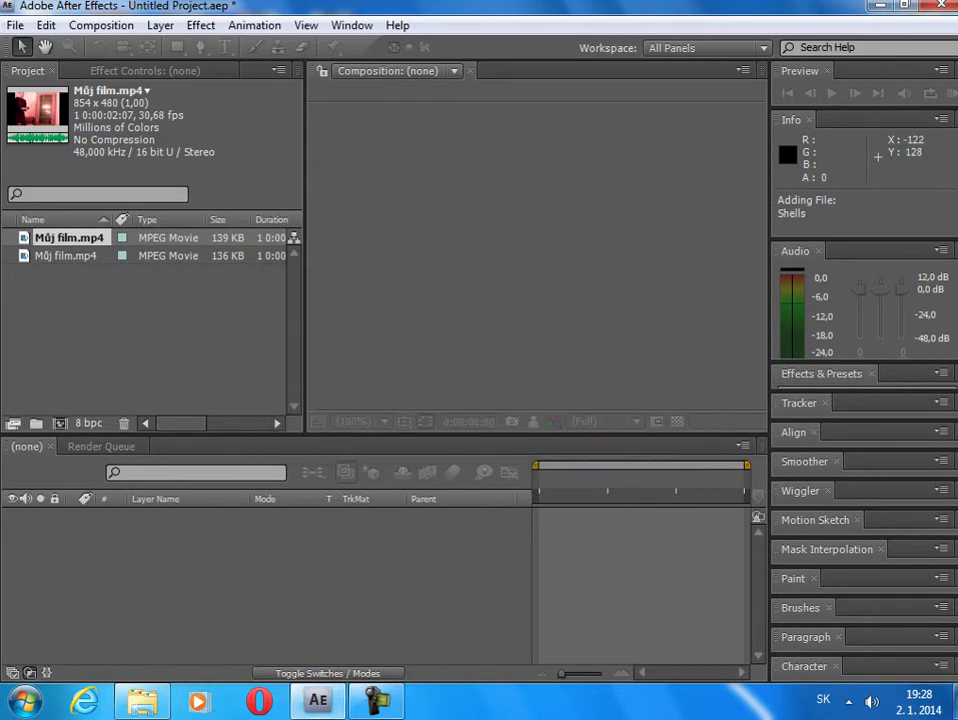
Step: Delete both Můj film.mp4 items from the project
key("Delete")
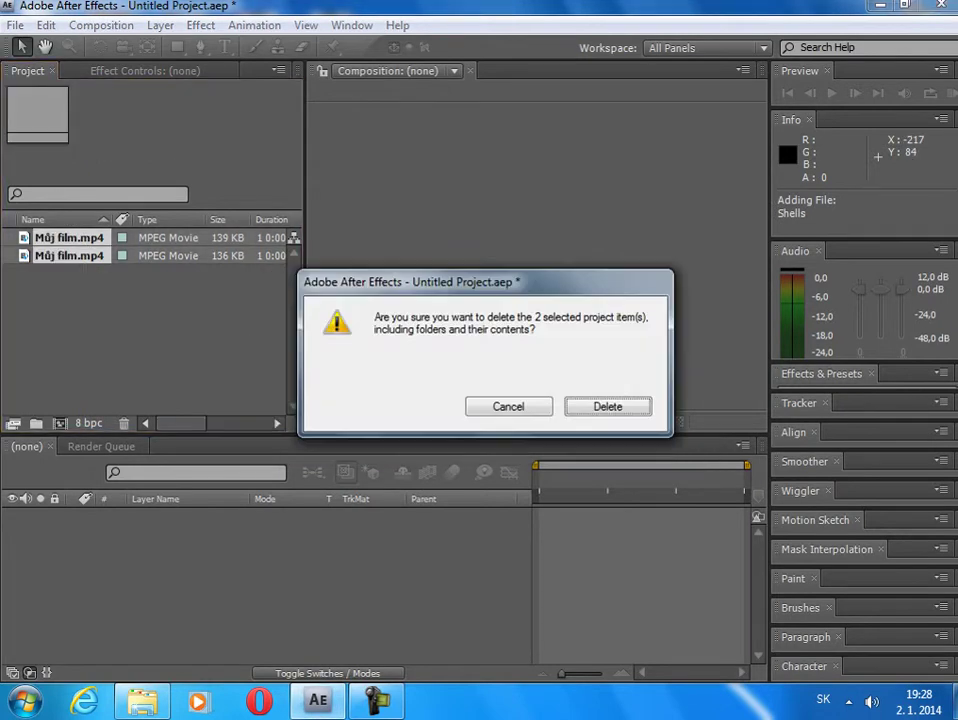
key("Return")
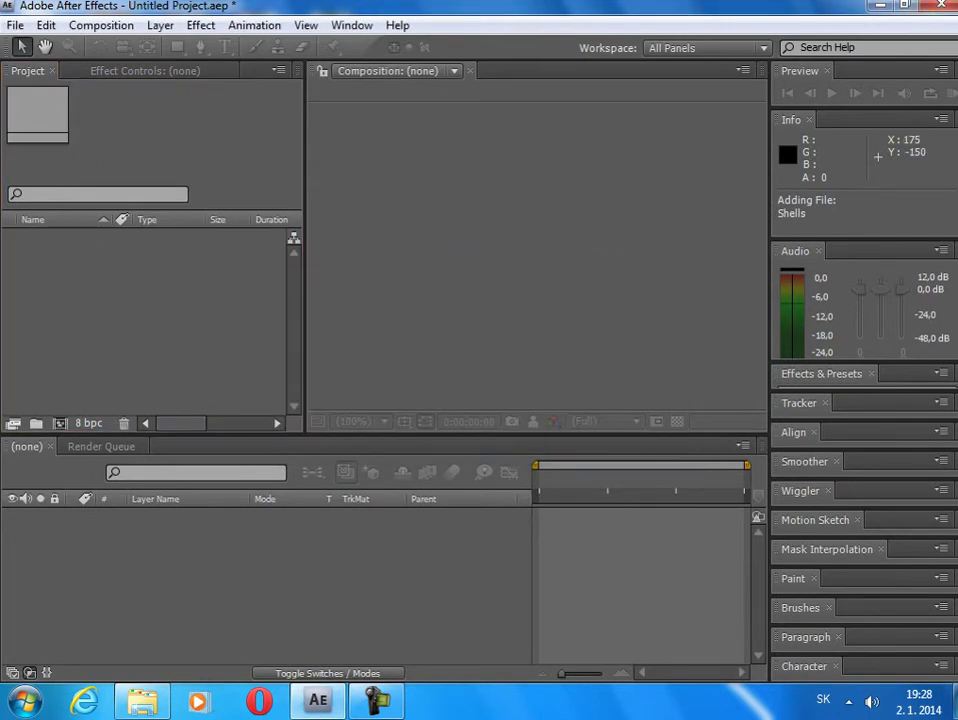
Step: Switch back to the Niko folder in the file explorer and look inside the Smoke Effect folder
left_click(879, 5)
left_click(613, 139)
double_click(613, 139)
key("BackSpace")
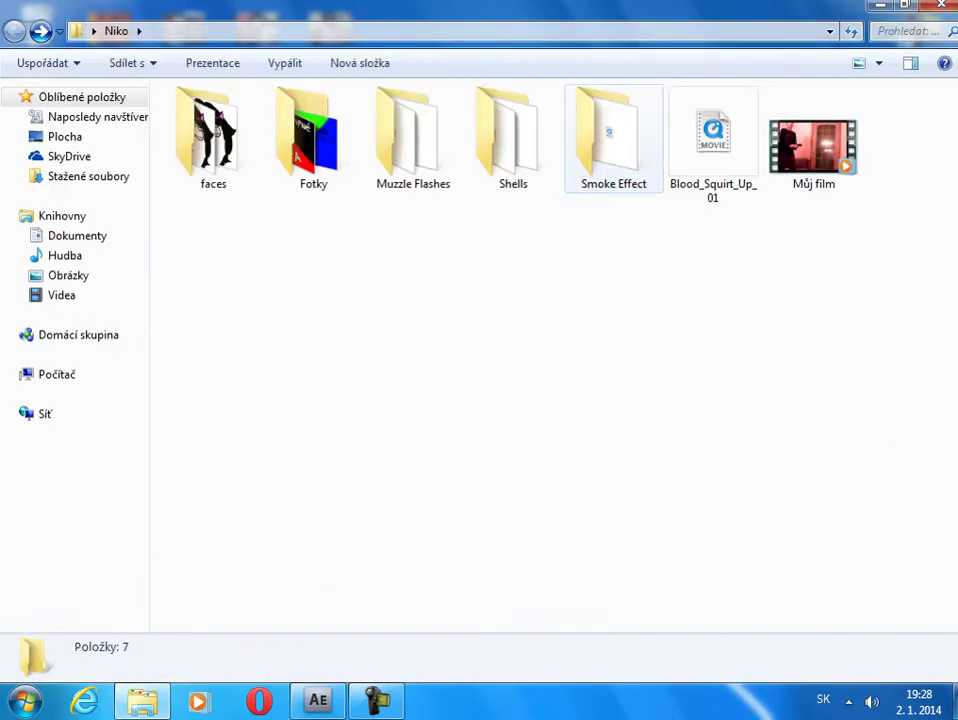
key("Return")
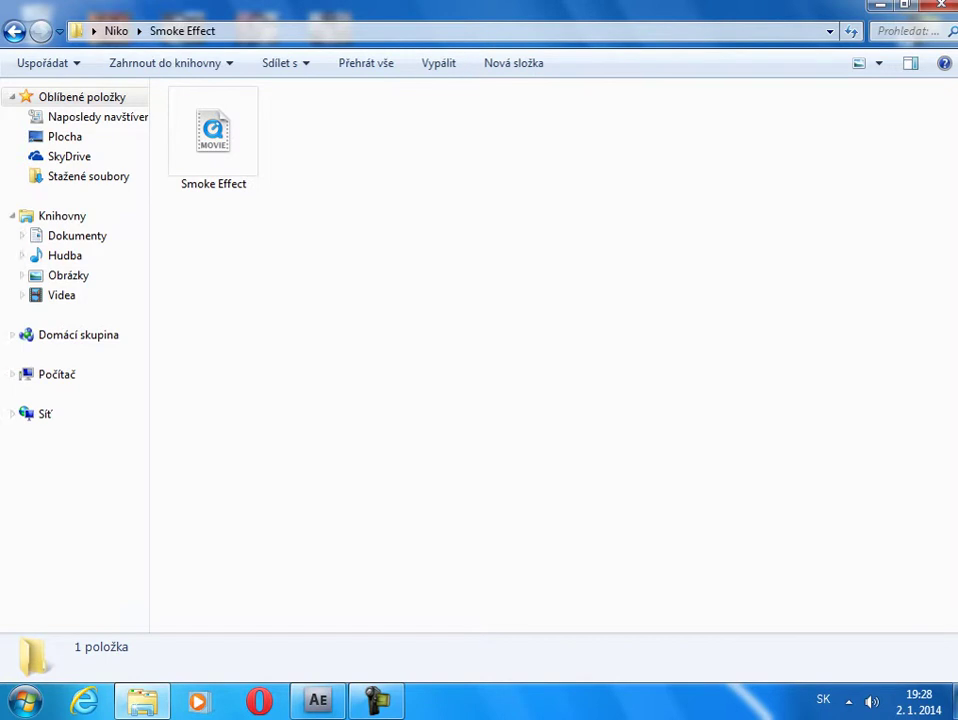
key("BackSpace")
Step: Open the Muzzle Flashes folder inside the Niko folder
key("Left")
key("Left")
key("Return")
key("Down")
key("Right")
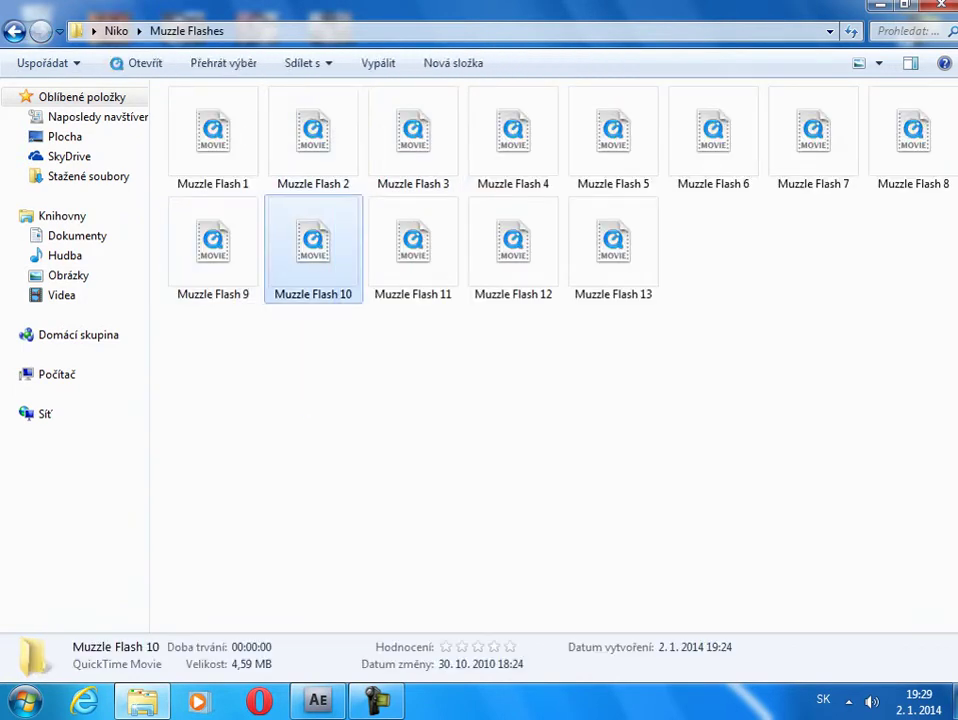
Step: Import the Muzzle Flash 13 clip from the Muzzle Flashes folder into the After Effects project
left_click_drag(163, 86, 955, 278)
left_click_drag(788, 248, 456, 258)
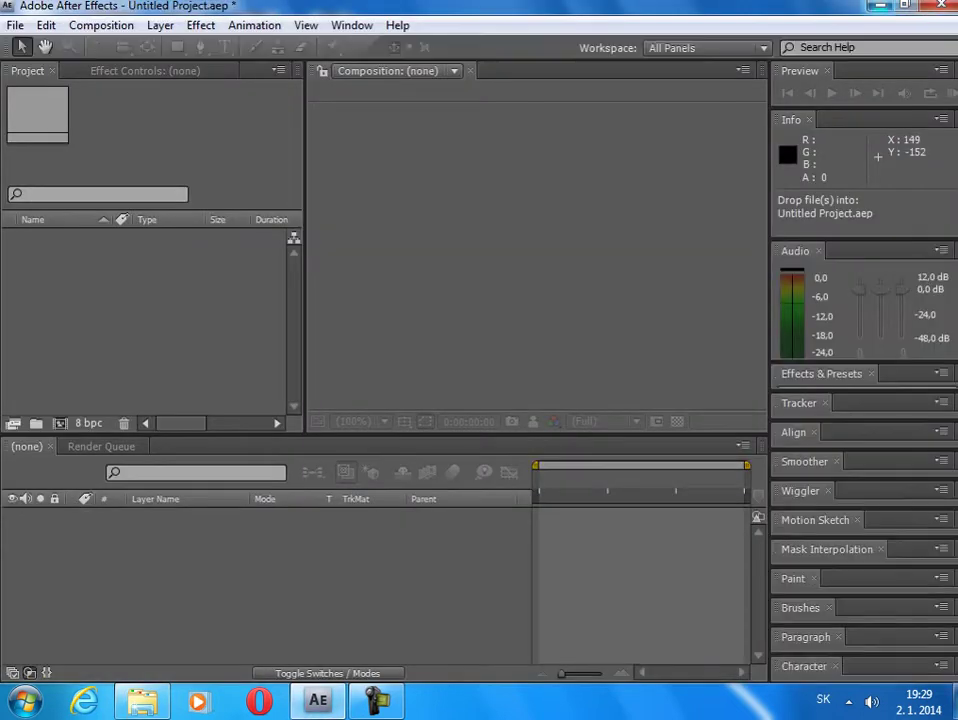
left_click(880, 5)
left_click_drag(821, 458, 955, 252)
left_click_drag(853, 404, 340, 255)
left_click(340, 350)
left_click_drag(675, 245, 566, 236)
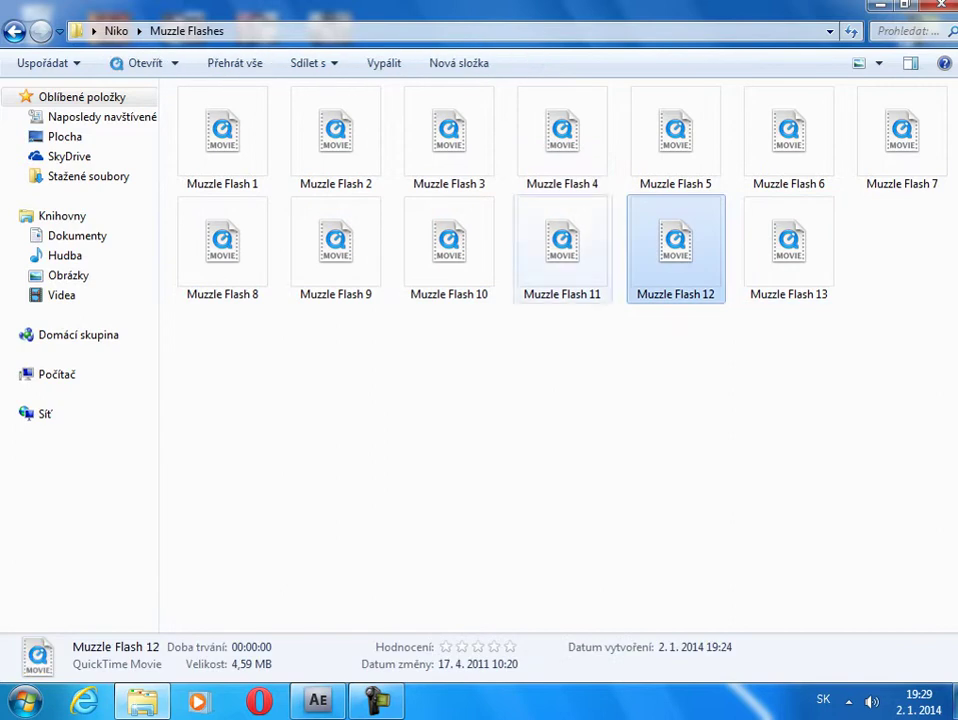
left_click_drag(789, 245, 149, 320)
left_click_drag(600, 150, 604, 152)
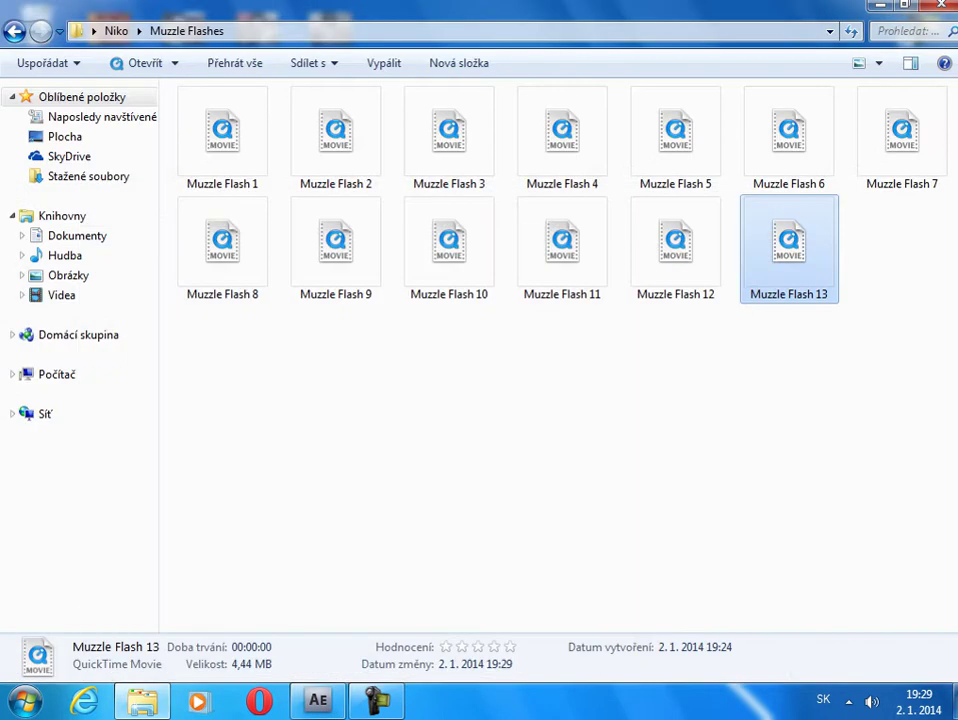
Step: Import the Můj film video from the Niko folder into the After Effects project and return to the file explorer
left_click(14, 31)
left_click_drag(901, 145, 150, 300)
left_click(879, 5)
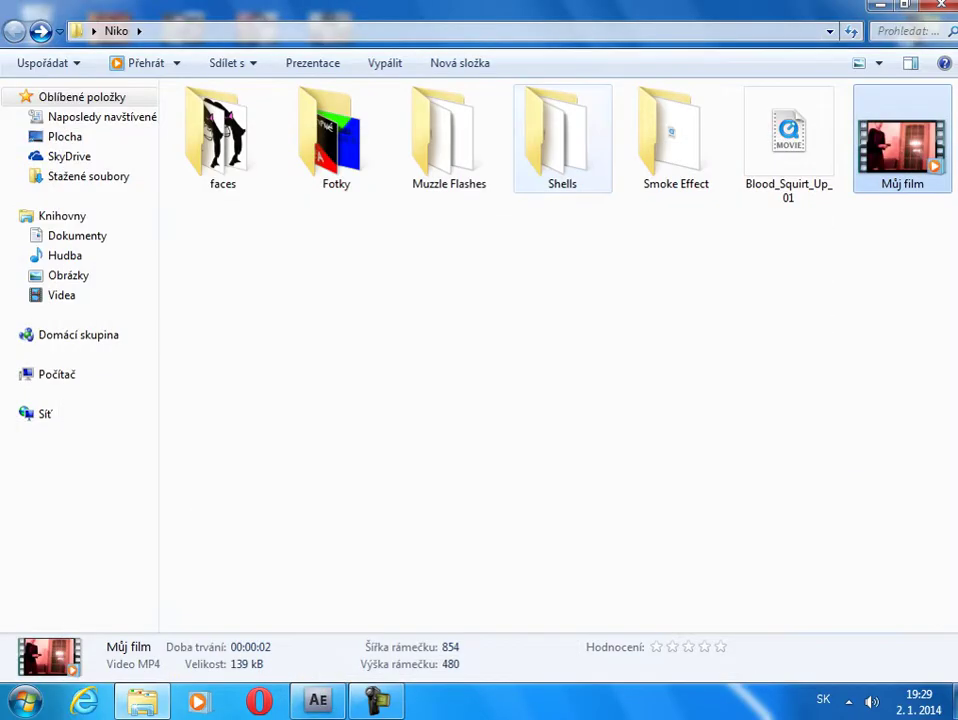
Step: Look through the clips in the Shells and Muzzle Flashes folders
left_click(562, 140)
double_click(562, 140)
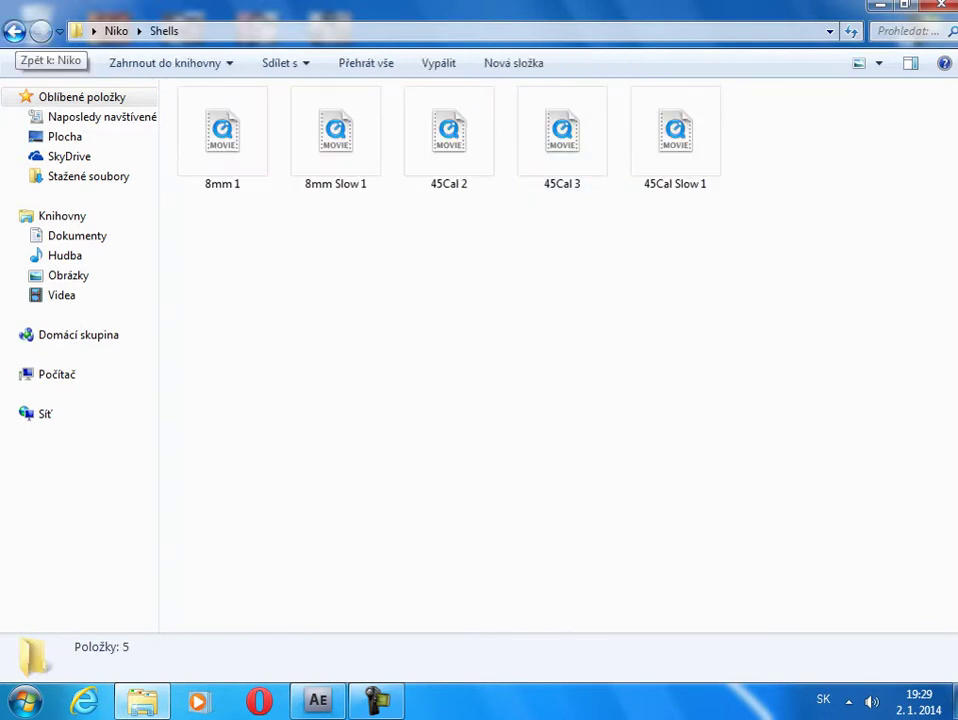
left_click(14, 31)
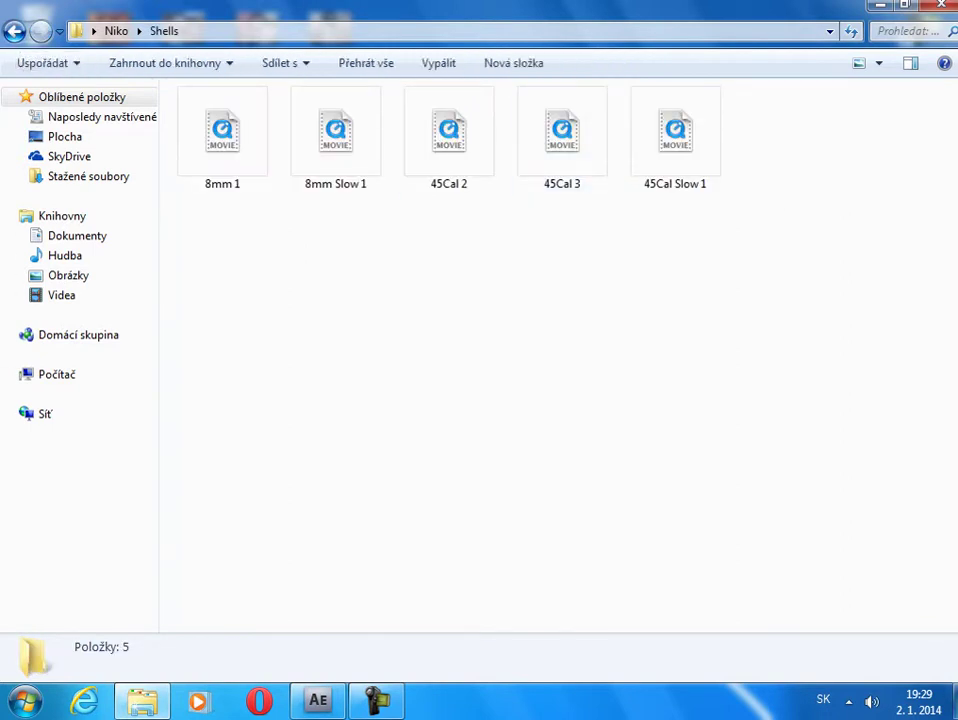
left_click(449, 140)
double_click(449, 140)
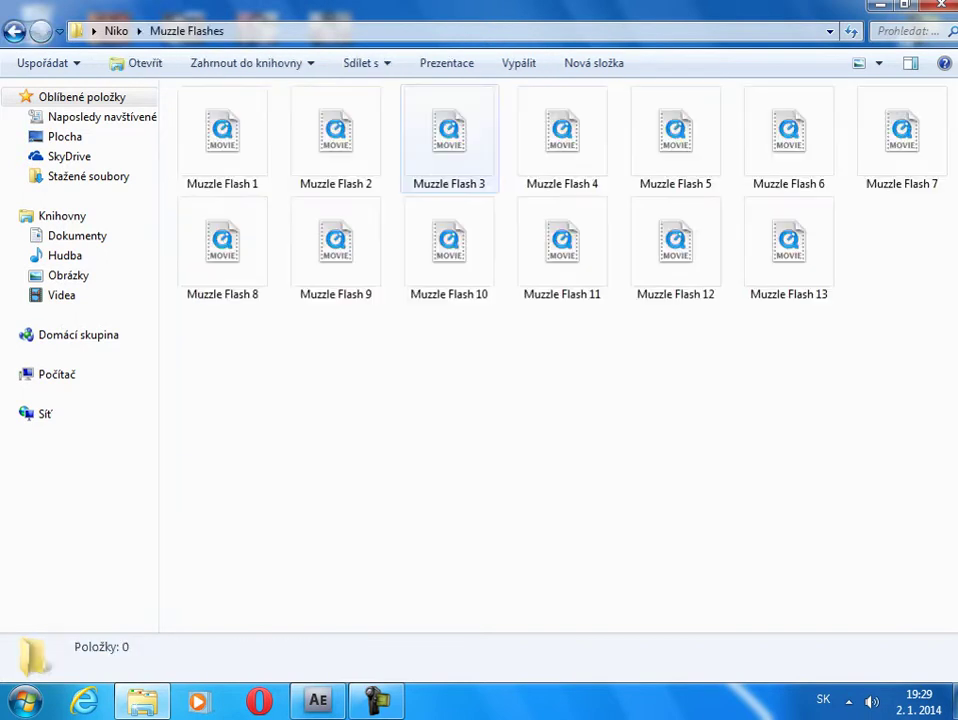
left_click(788, 248)
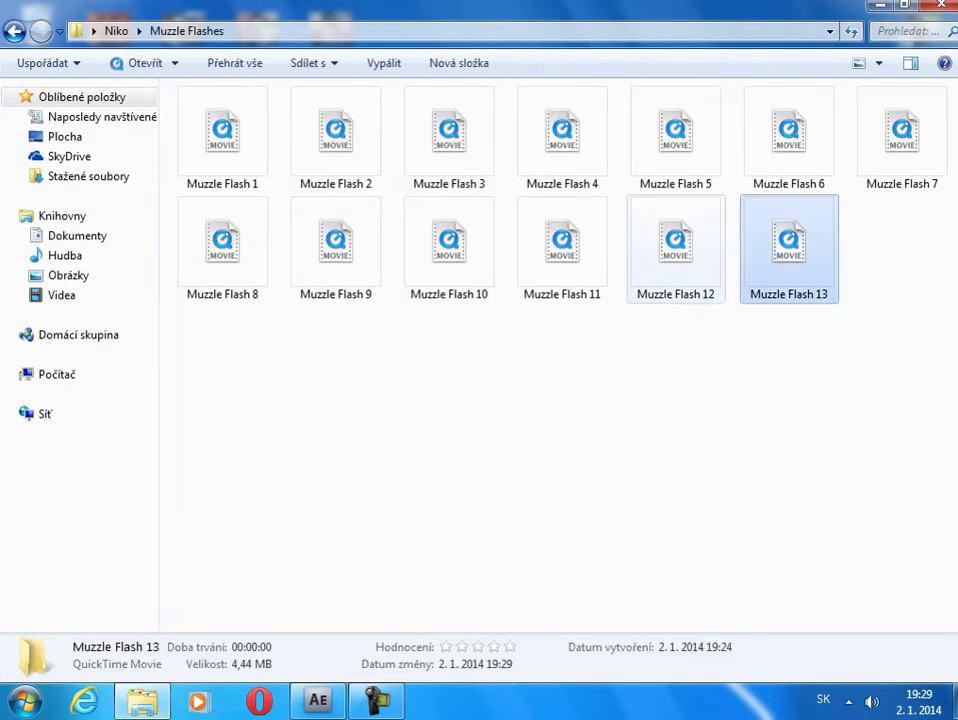
left_click(675, 248)
key("BackSpace")
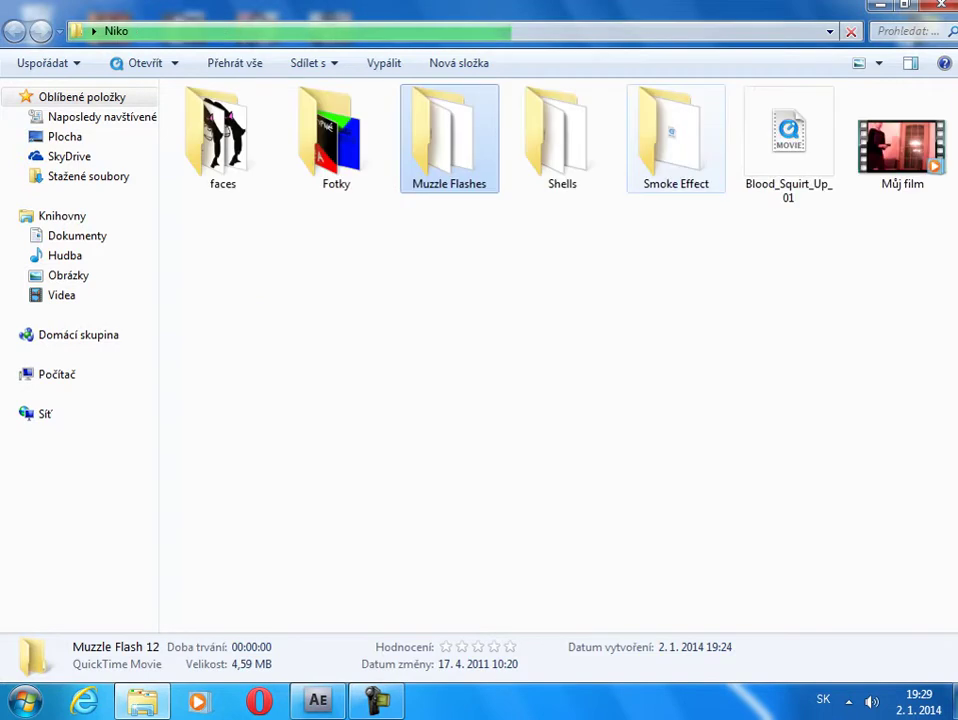
Step: Import the Smoke Effect movie from the Smoke Effect folder into the After Effects project
left_click(675, 140)
double_click(675, 140)
left_click_drag(222, 135, 150, 330)
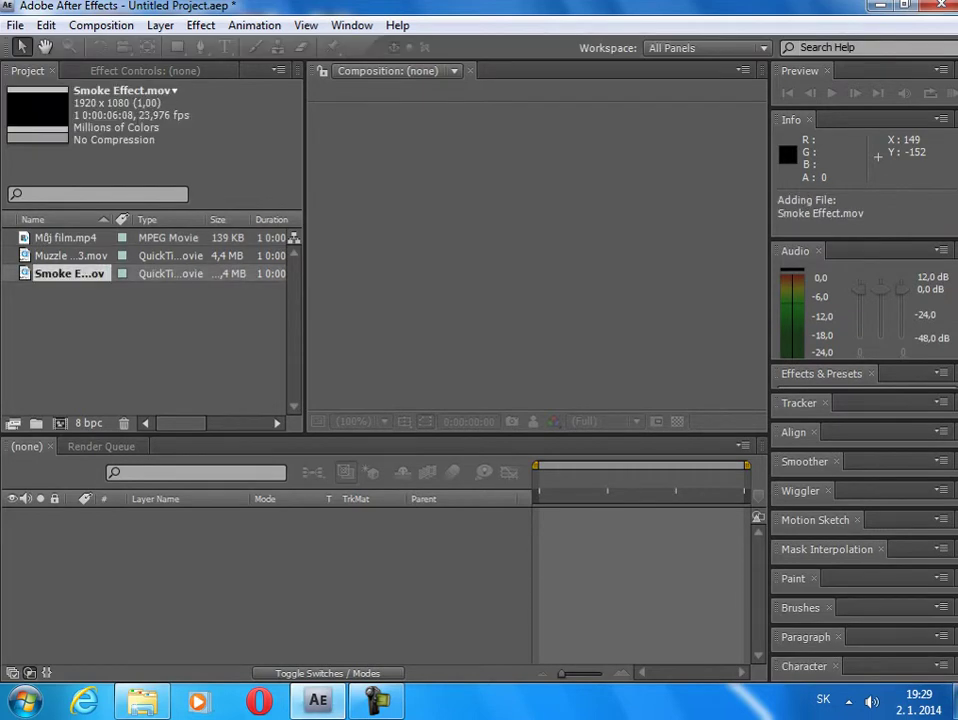
Step: Create a new composition from the Můj film.mp4 footage
left_click(68, 237)
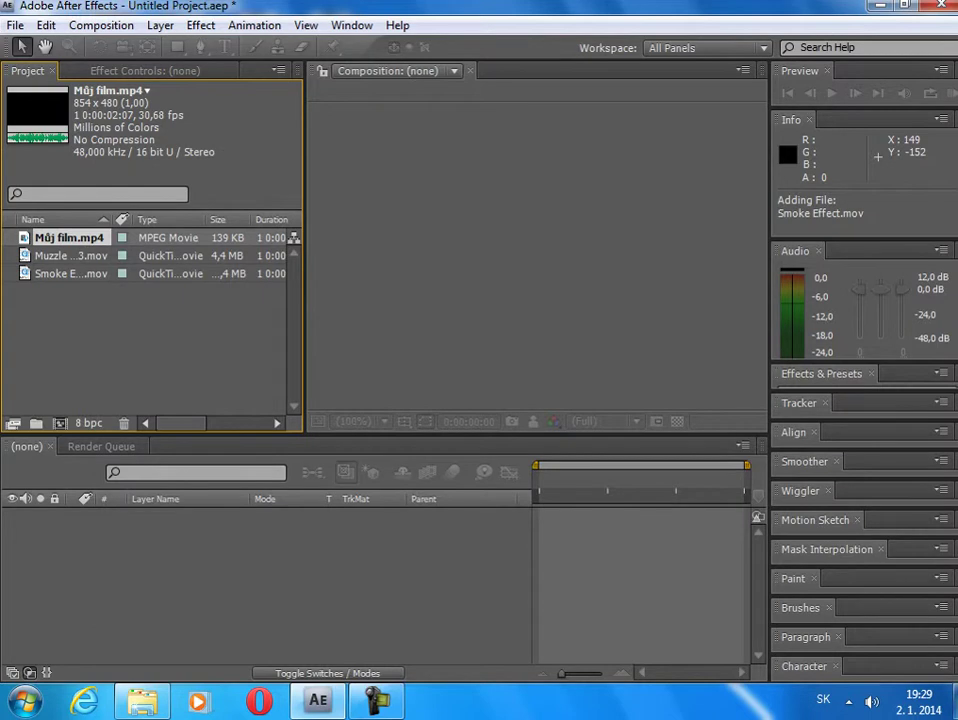
left_click_drag(68, 238, 59, 422)
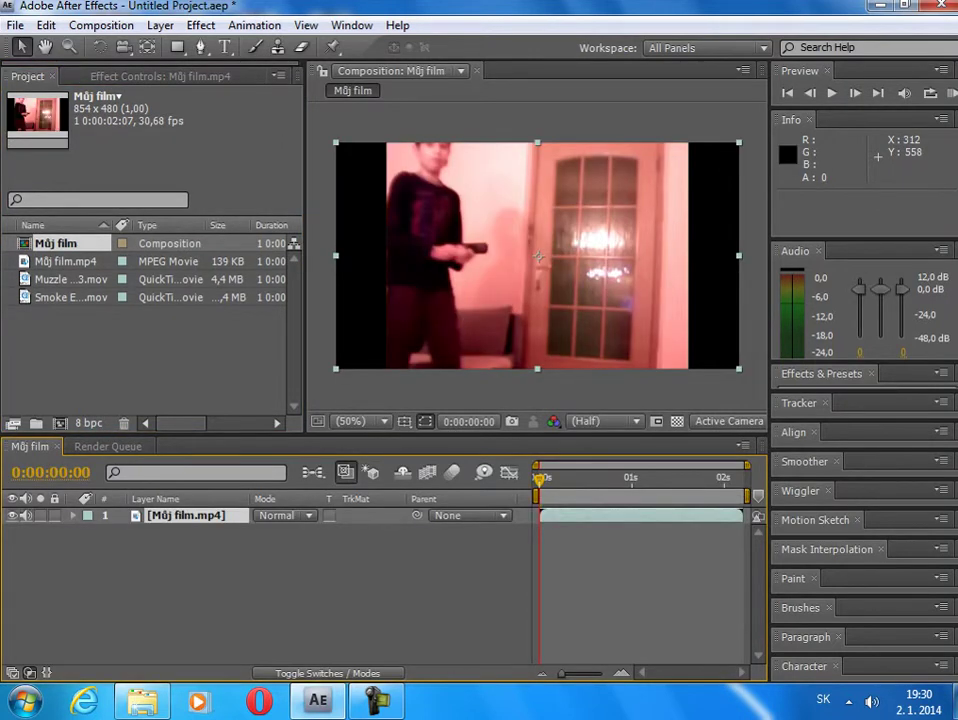
Step: Play and scrub the Můj film composition to find the moment of the shot
key("space")
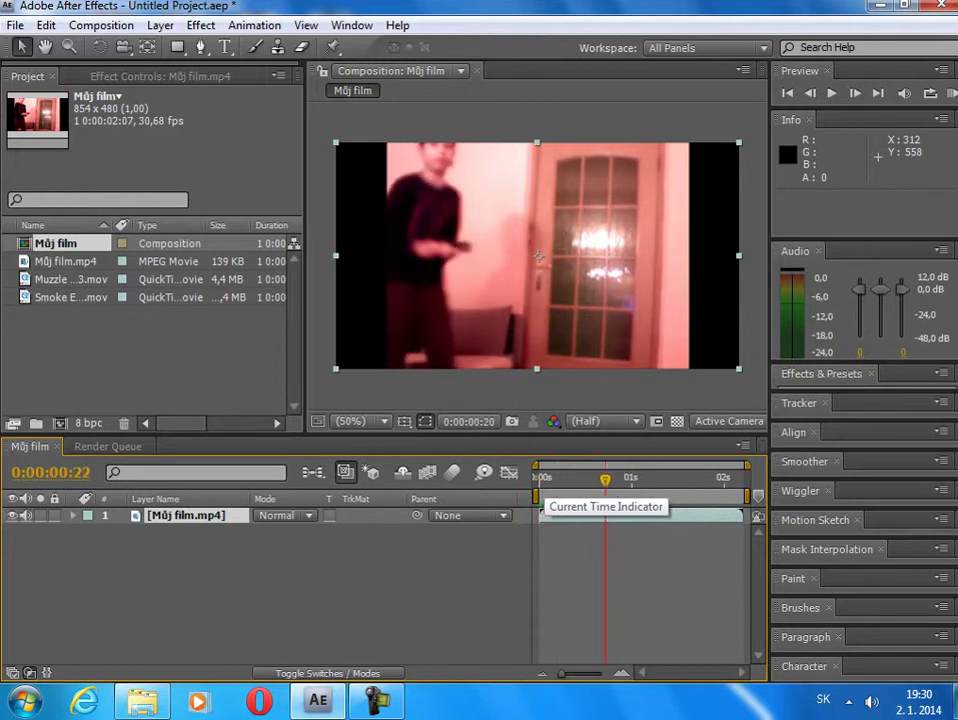
left_click_drag(608, 480, 602, 480)
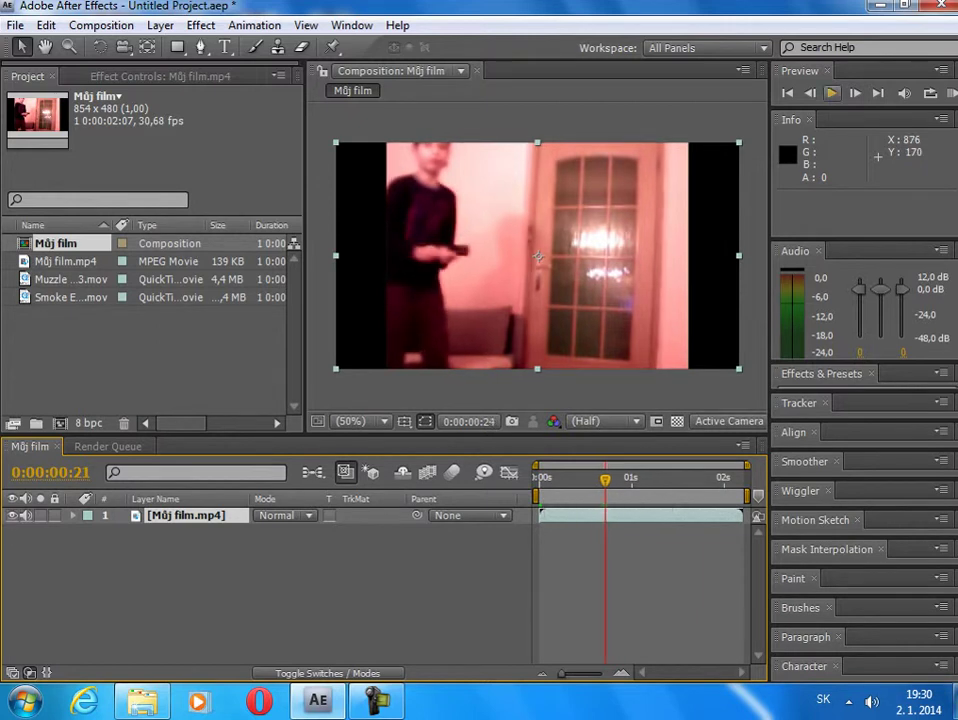
key("space")
Step: Step frame by frame through the composition to the shot and place the current time at 0:00:00:16
key("Page_Up")
key("Page_Up")
key("Page_Up")
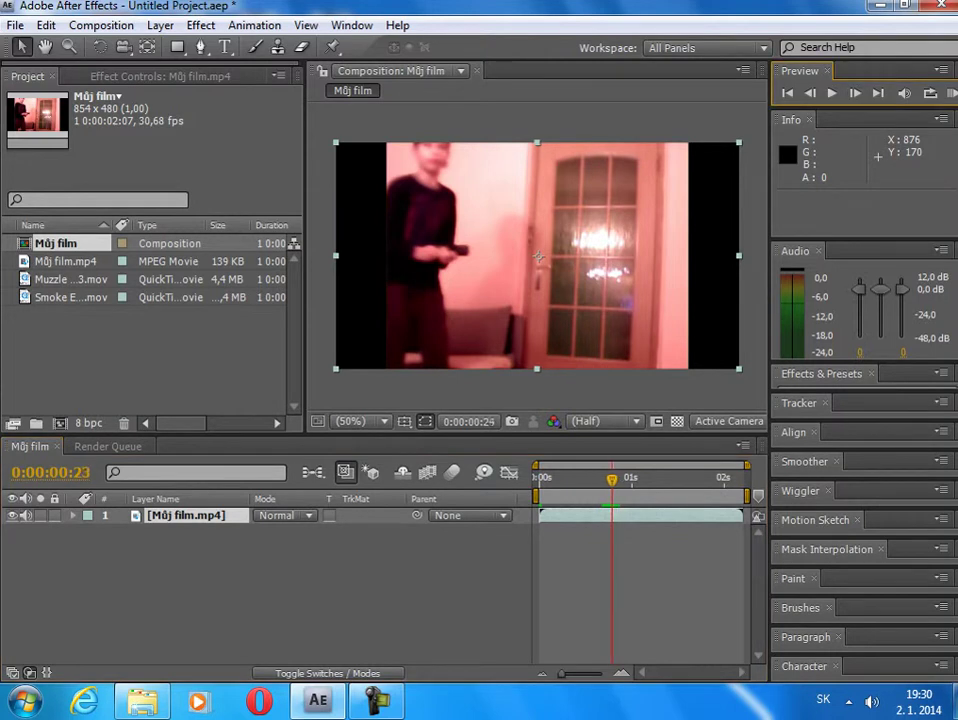
key("Page_Up")
key("Page_Up")
key("Page_Up")
key("Page_Up")
key("Page_Up")
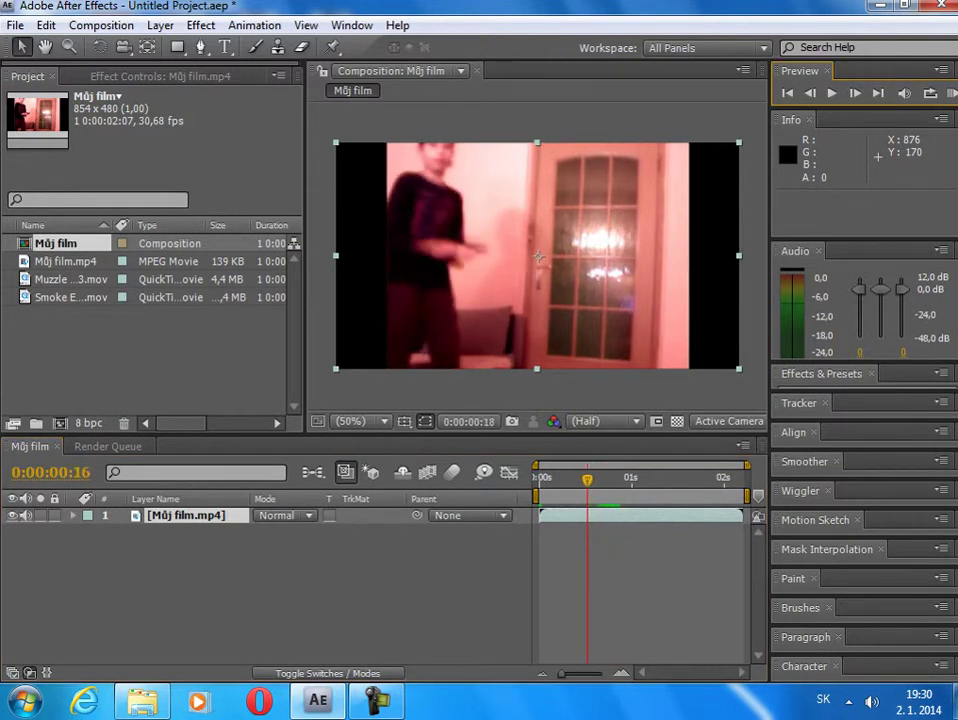
key("Page_Up")
key("Page_Up")
key("Page_Up")
key("Page_Up")
key("Page_Up")
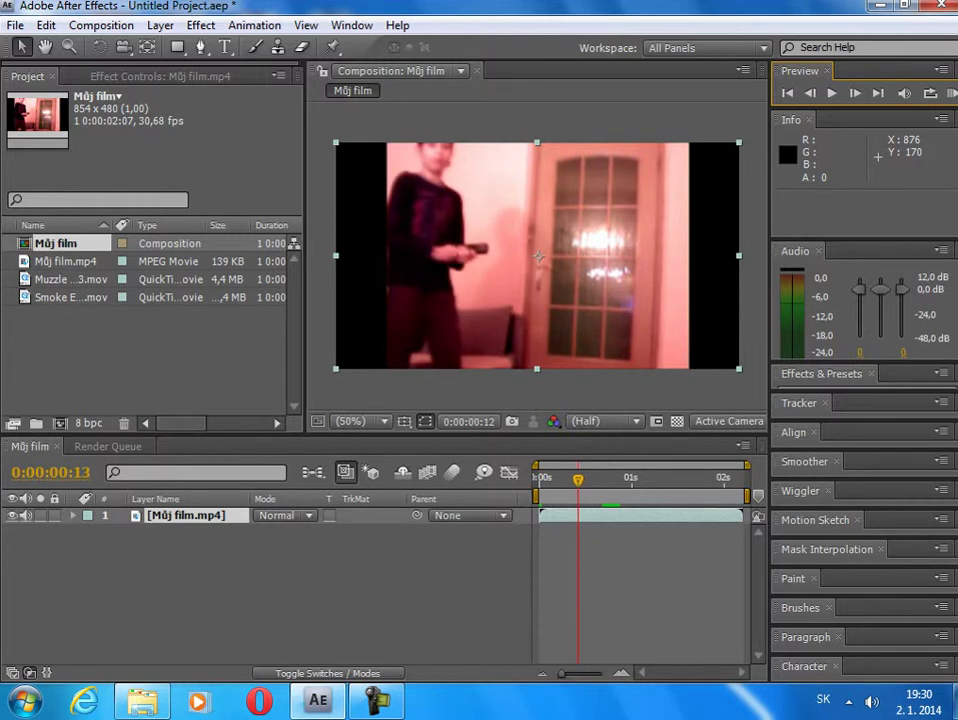
key("Page_Down")
key("Page_Down")
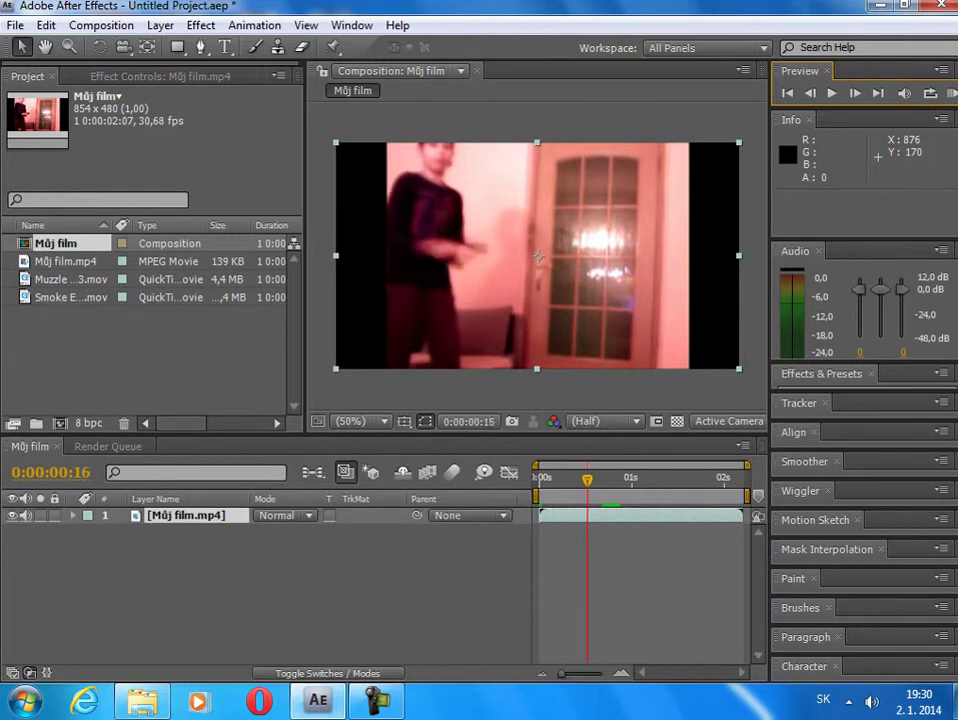
Step: Add Muzzle Flash 13 above the Můj film.mp4 layer, starting at 0:00:00:16 and ending at 0:00:00:19
left_click(70, 279)
left_click_drag(70, 279, 507, 247)
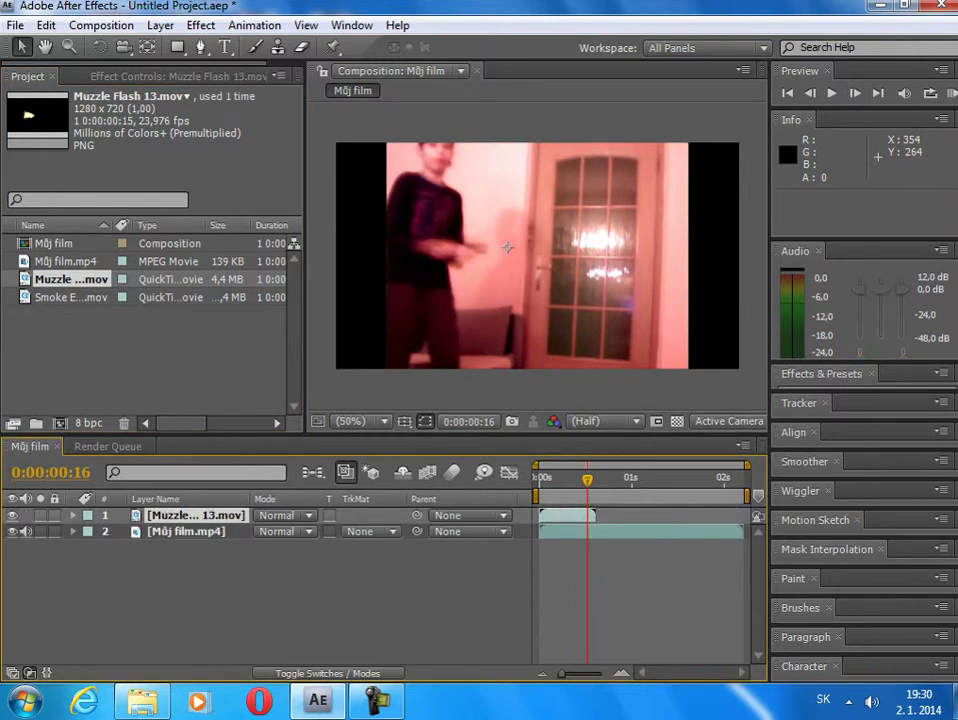
left_click_drag(592, 516, 620, 516)
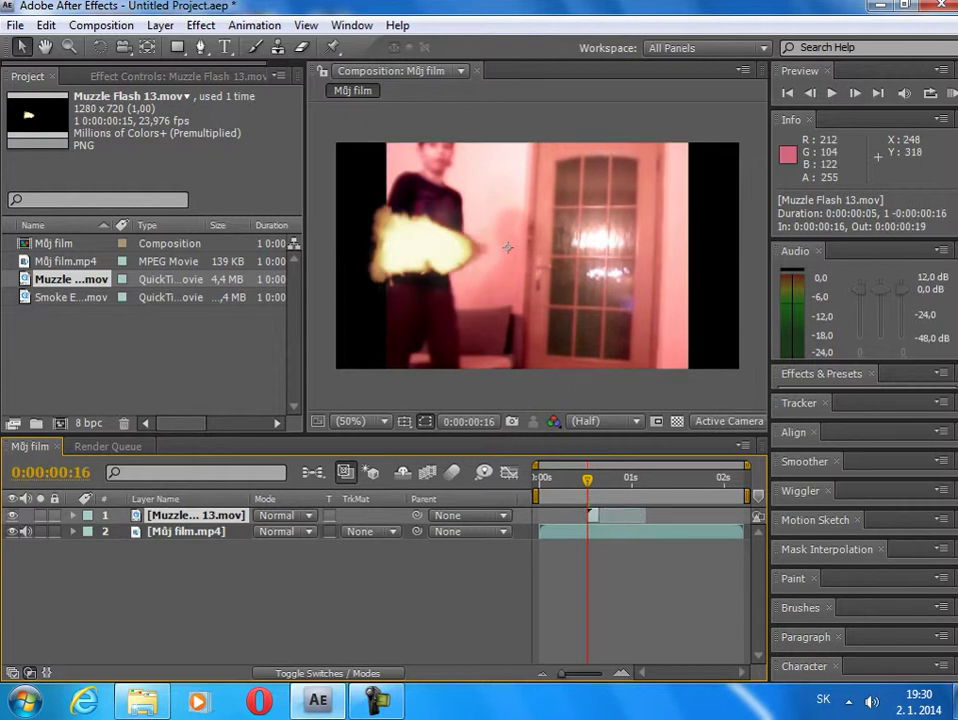
Step: Scale the muzzle flash down and place it just in front of the gun, at about position 452, 226
left_click_drag(507, 247, 620, 257)
left_click_drag(322, 258, 494, 287)
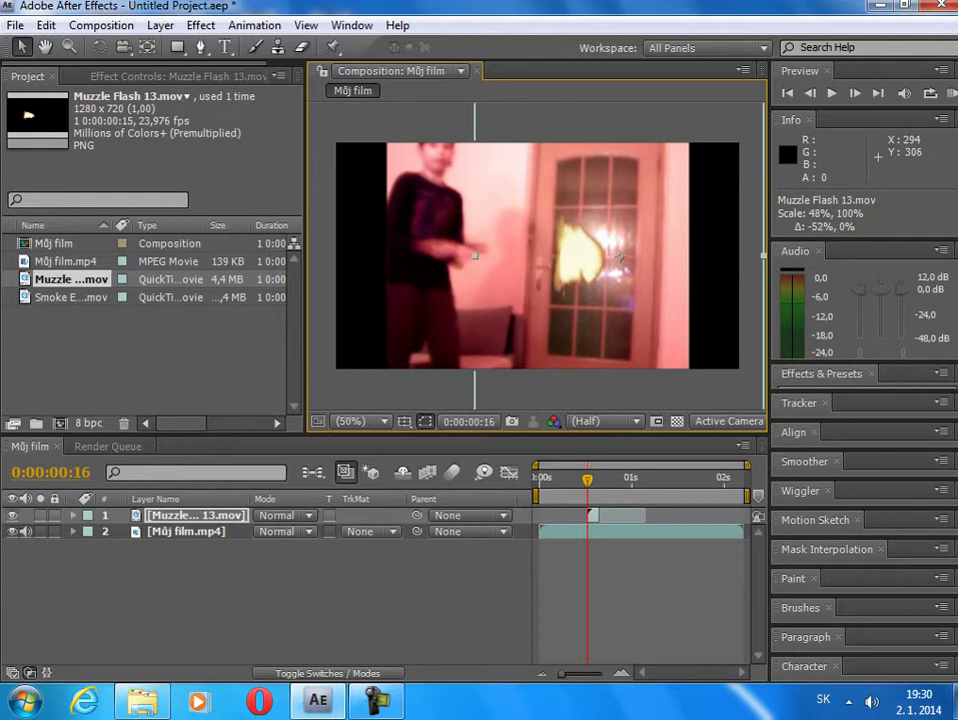
left_click_drag(513, 172, 480, 248)
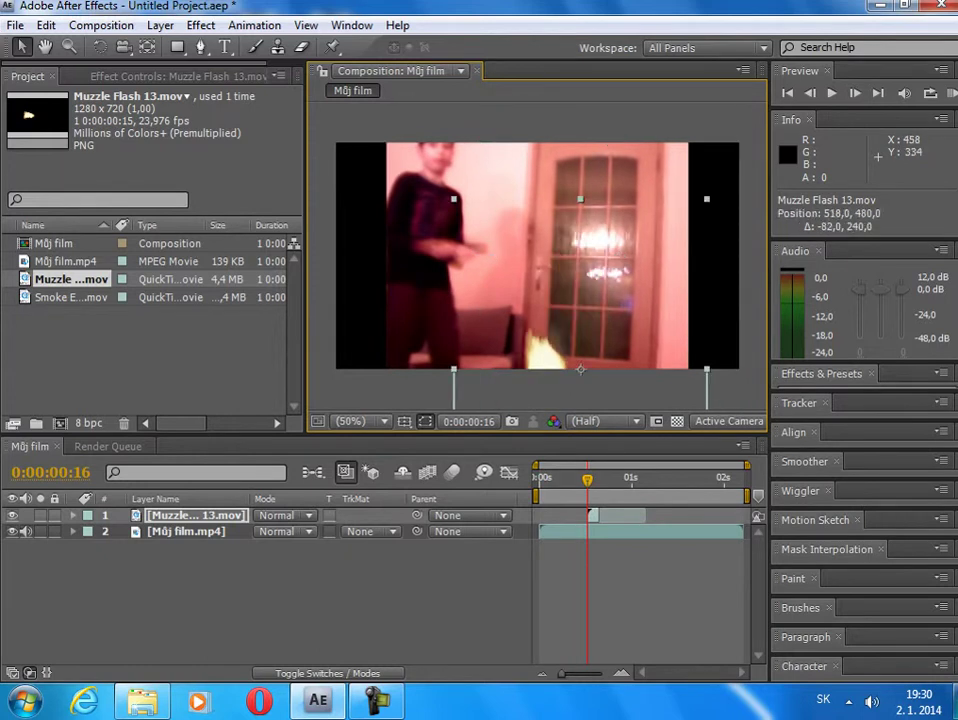
left_click_drag(580, 199, 553, 226)
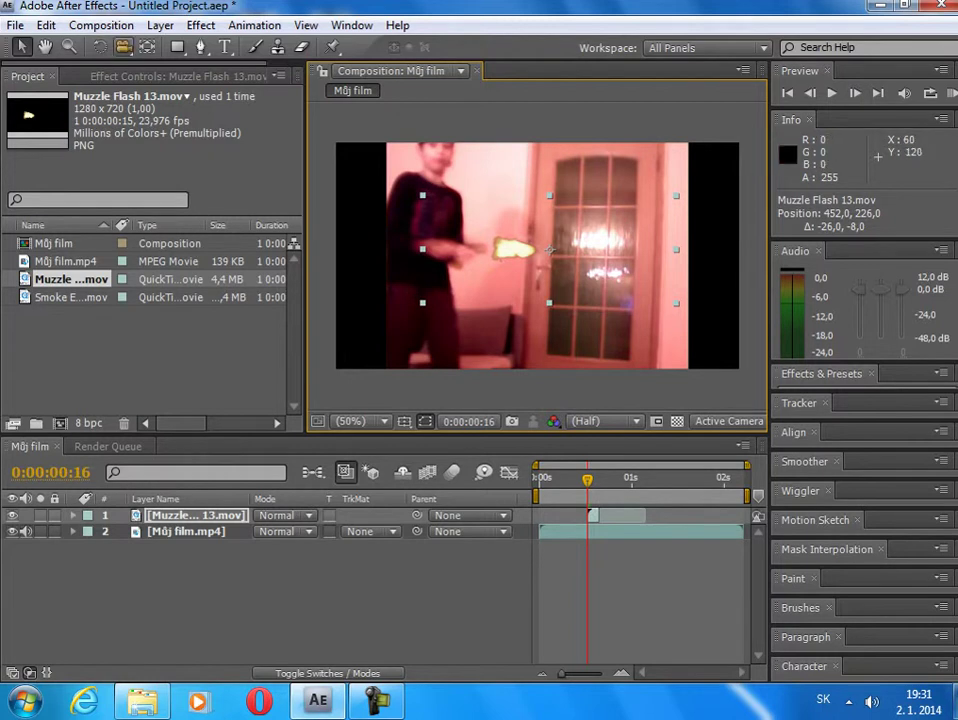
Step: Try the Rotation tool in the composition view, bringing the Můj film.mp4 layer back to about 0,1° rotation
left_click(99, 47)
left_click_drag(531, 263, 590, 237)
left_click_drag(437, 193, 384, 190)
left_click_drag(467, 349, 456, 329)
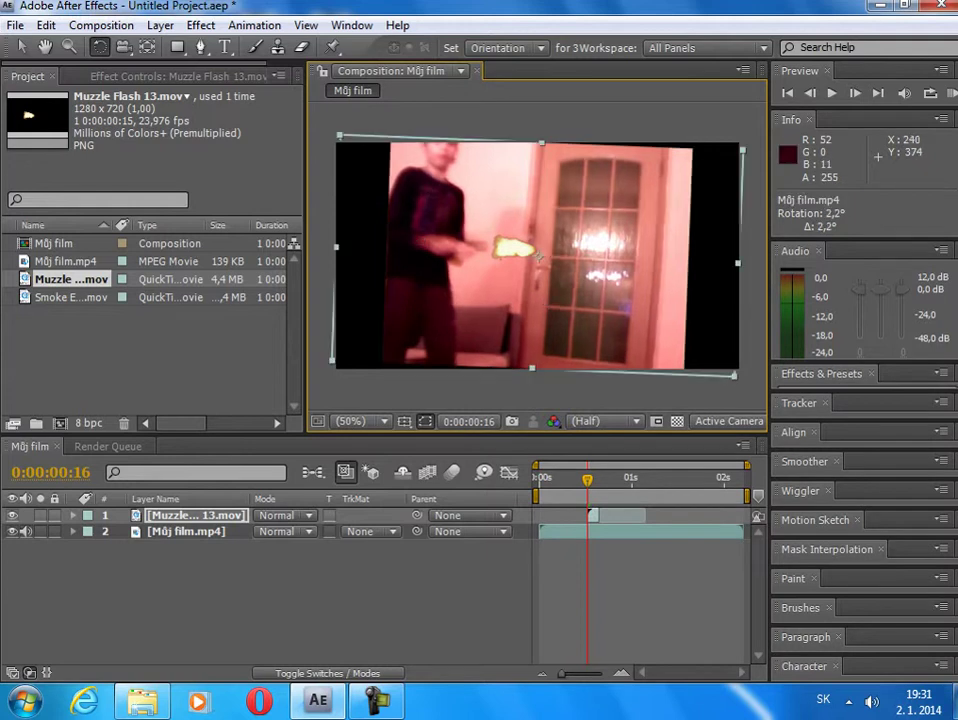
mouse_move(412, 261)
left_mouse_down()
mouse_move(411, 275)
mouse_move(413, 261)
mouse_move(426, 270)
left_mouse_up()
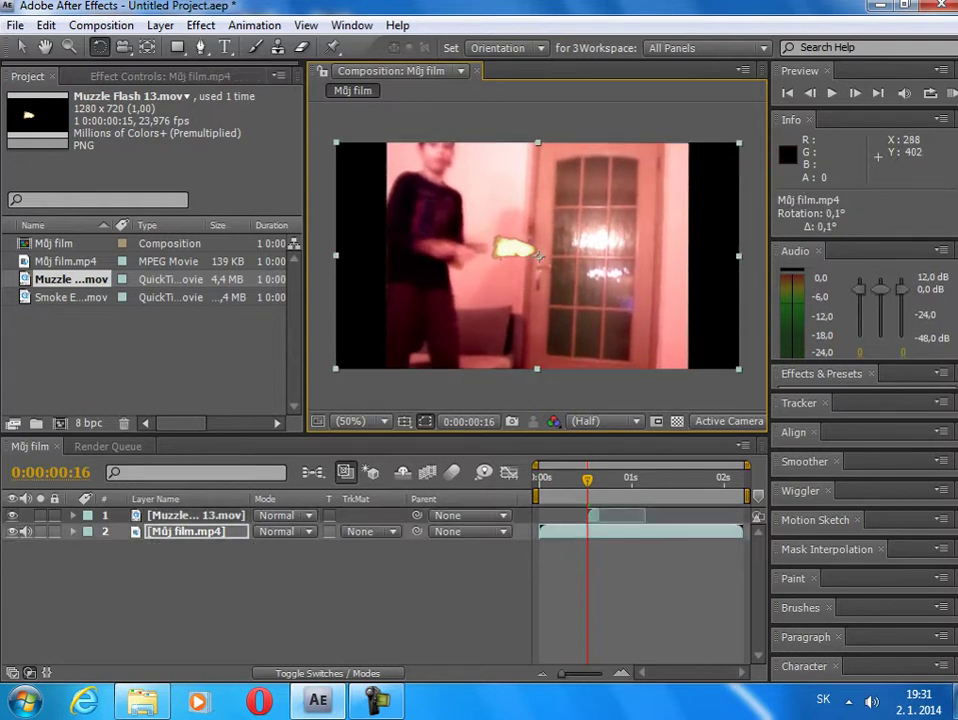
Step: Examine the imported clips and step frame by frame through the shot between 0:00:00:09 and 0:00:00:16
left_click(55, 243)
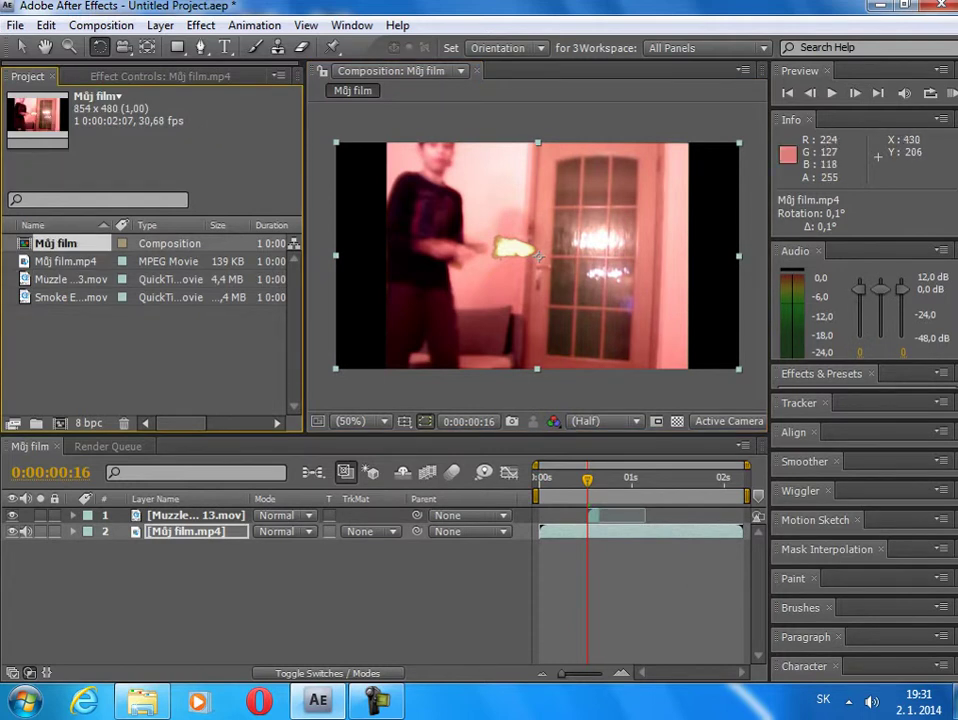
left_click(70, 297)
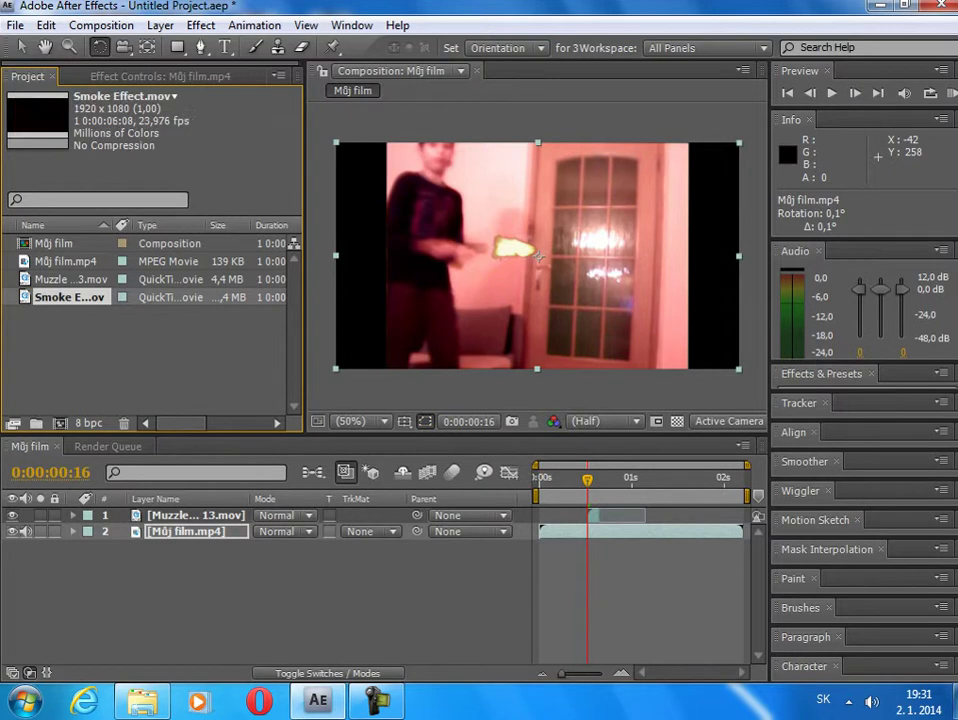
left_click(69, 261)
key("Page_Up")
key("Page_Up")
key("Page_Up")
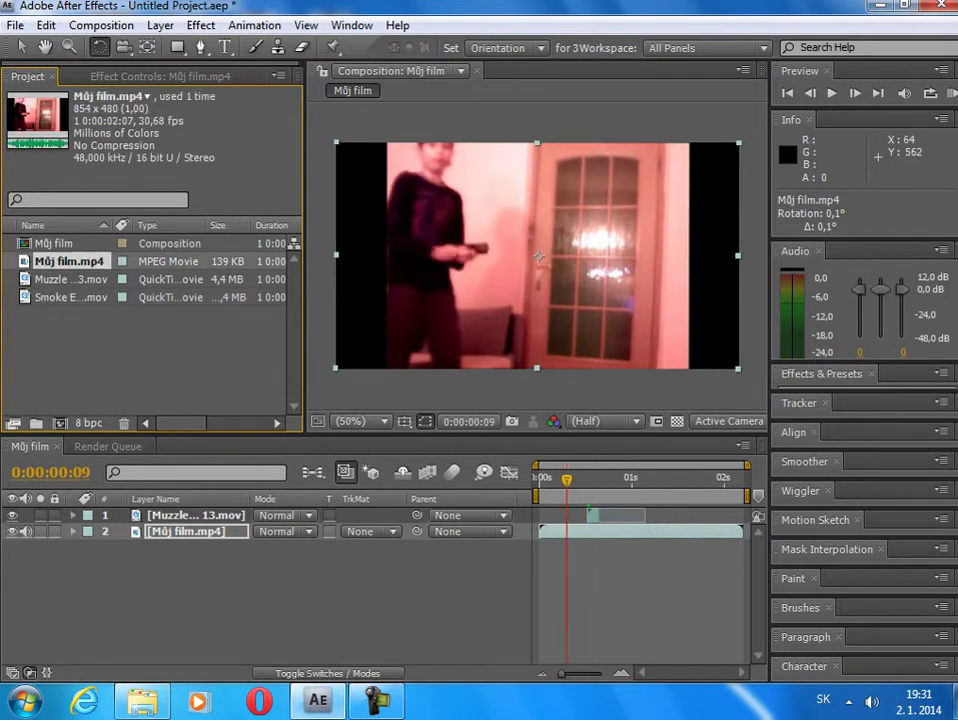
key("Page_Down")
key("Page_Down")
key("Page_Down")
key("Page_Down")
key("Page_Down")
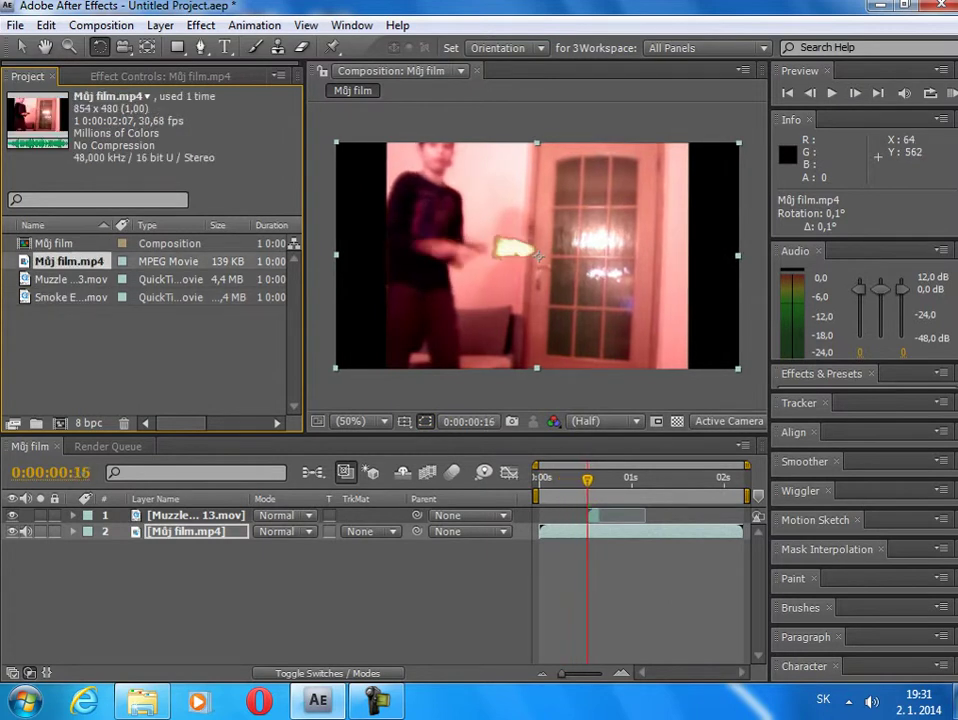
key("Page_Up")
key("Page_Up")
key("Page_Up")
key("Page_Up")
key("Page_Up")
key("Page_Down")
key("Page_Down")
key("Page_Down")
key("Page_Down")
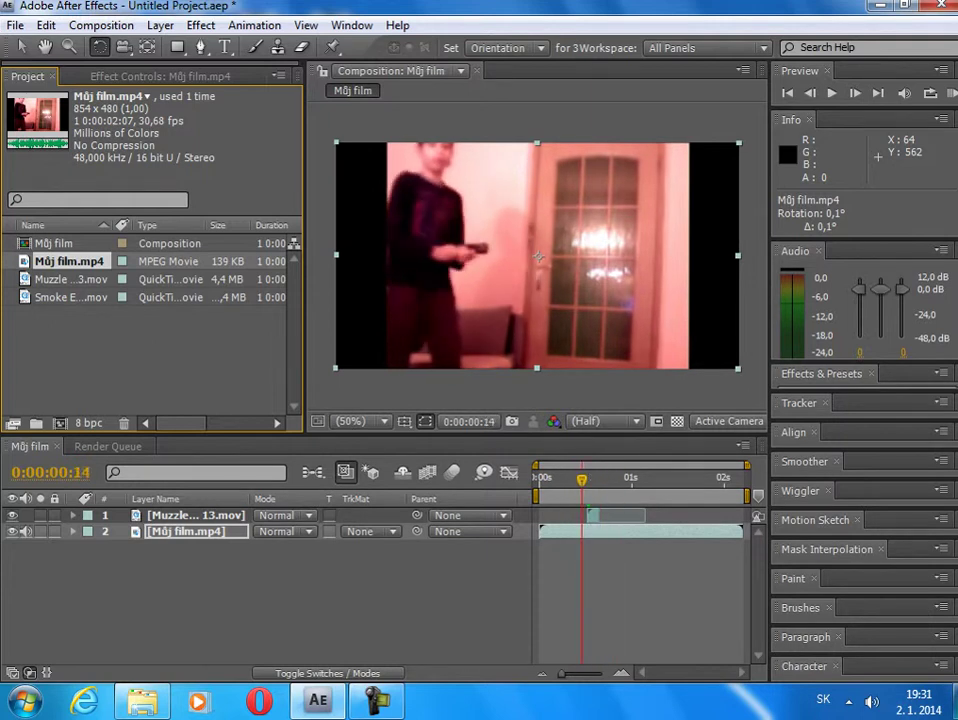
Step: Add Smoke Effect.mov above the muzzle flash layer with the Add blending mode, placed at about position 330, 280
left_click(69, 297)
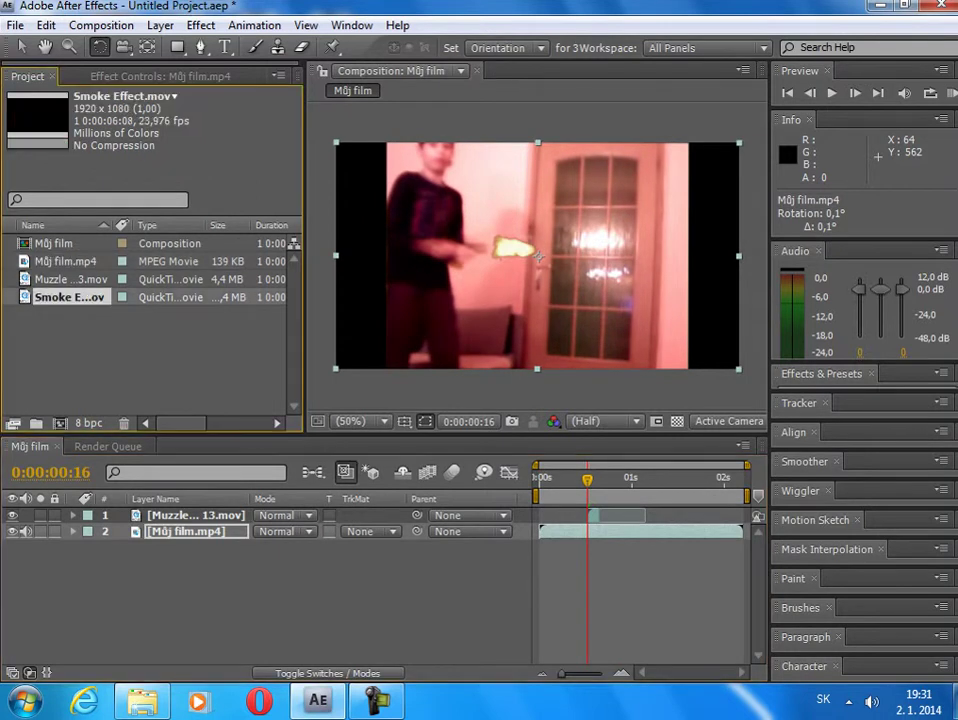
left_click_drag(538, 256, 487, 292)
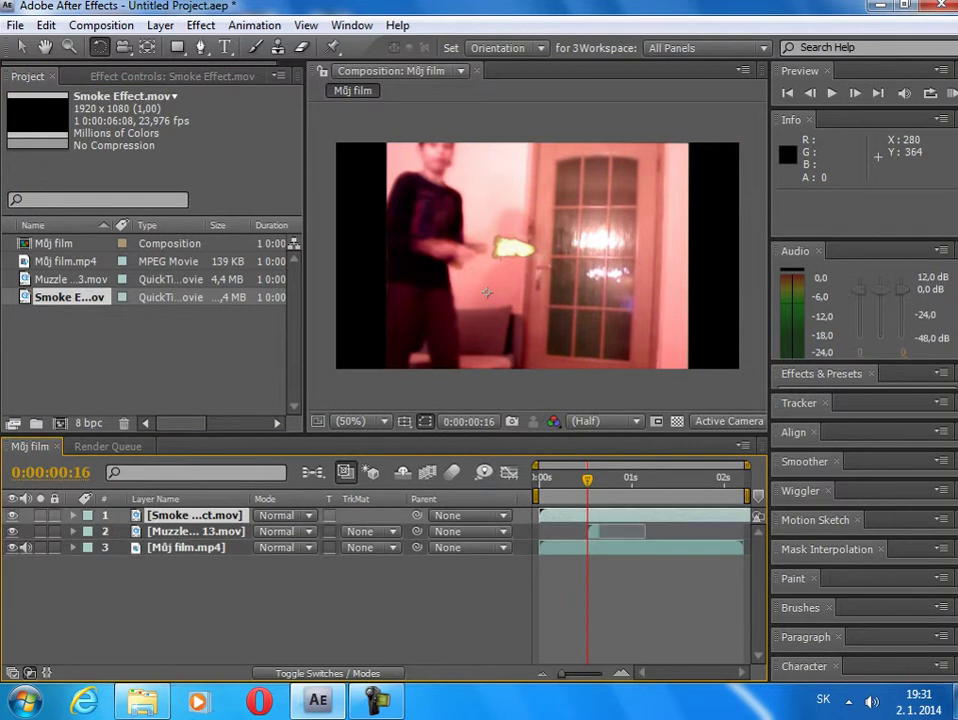
key("space")
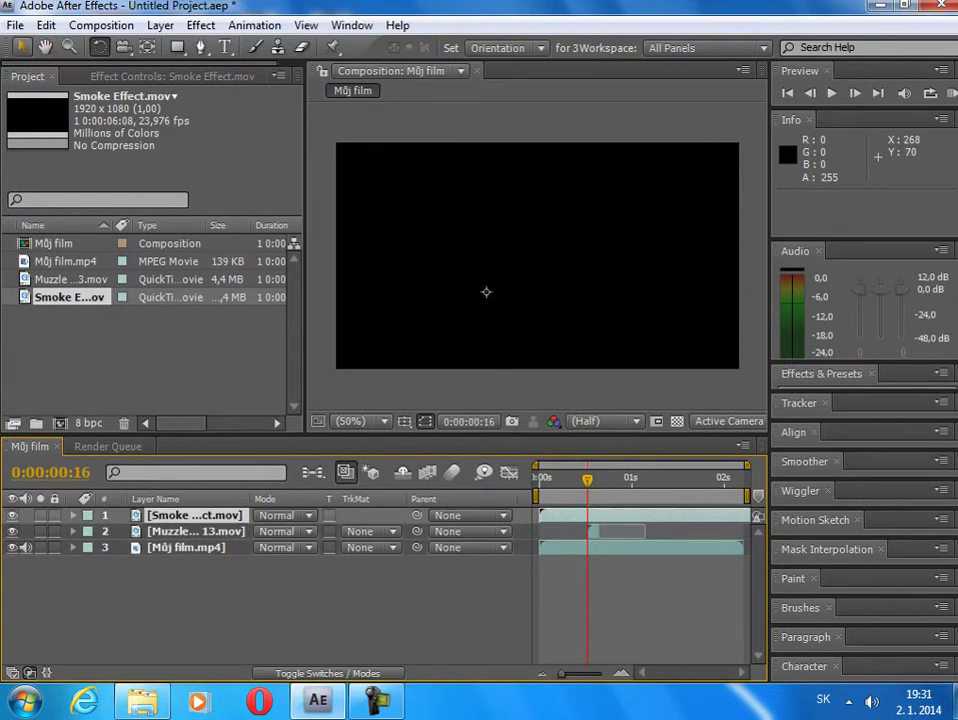
left_click(285, 515)
left_click(300, 273)
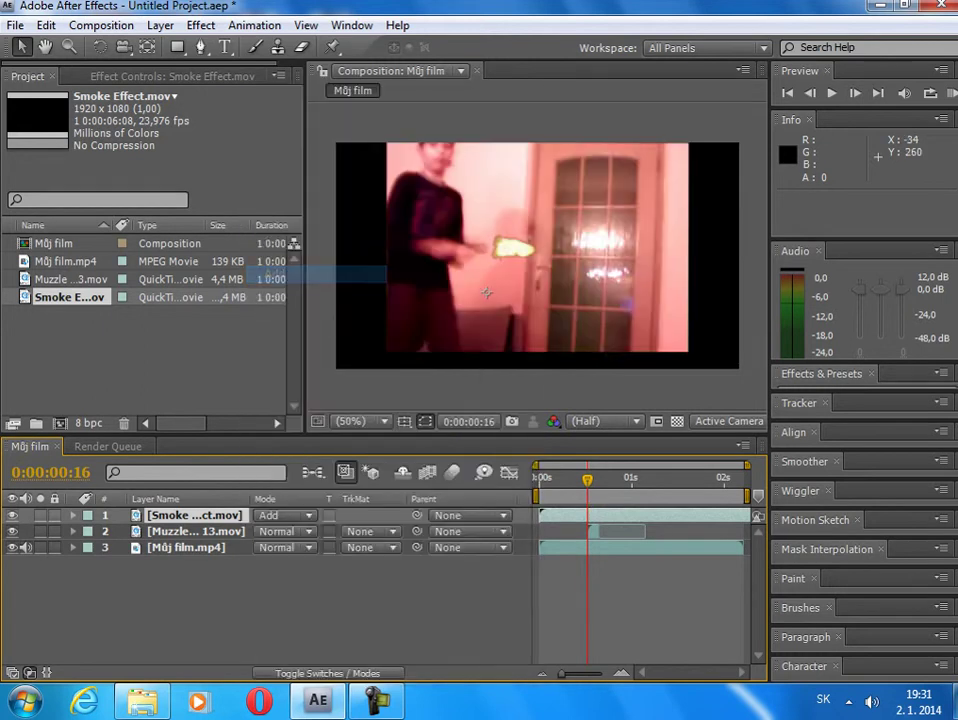
left_click_drag(468, 309, 474, 292)
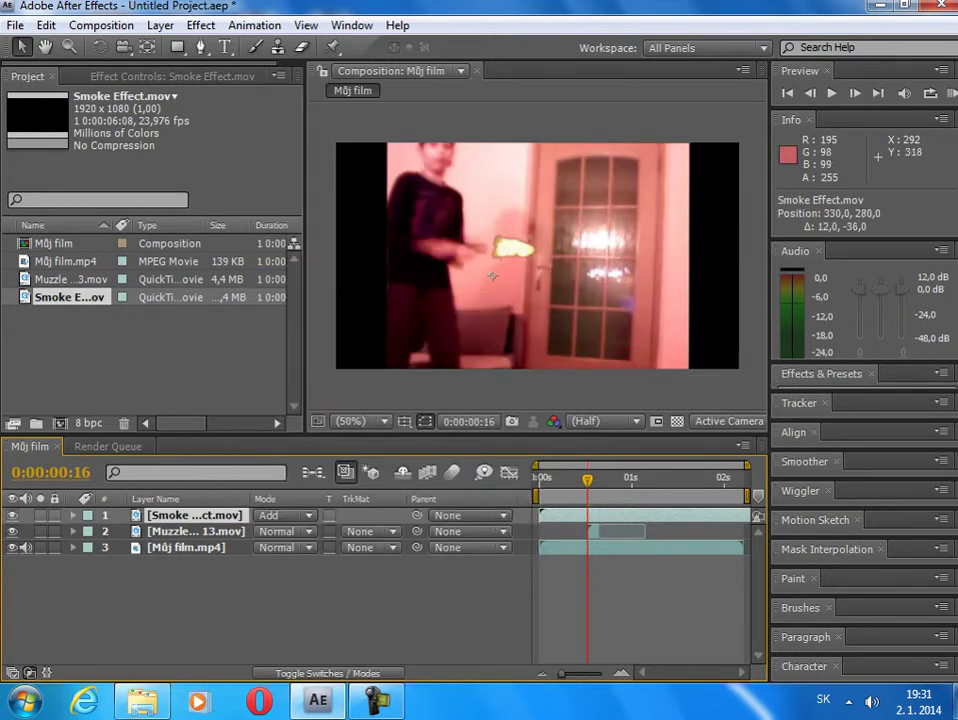
left_click(492, 276)
Step: Try different start times for the Smoke Effect layer, and delete the layer from the composition
mouse_move(710, 515)
left_mouse_down()
mouse_move(657, 515)
mouse_move(710, 515)
left_mouse_up()
key("alt+Page_Down")
key("alt+Page_Down")
key("alt+Page_Down")
key("alt+Page_Down")
key("alt+Page_Down")
key("alt+Page_Down")
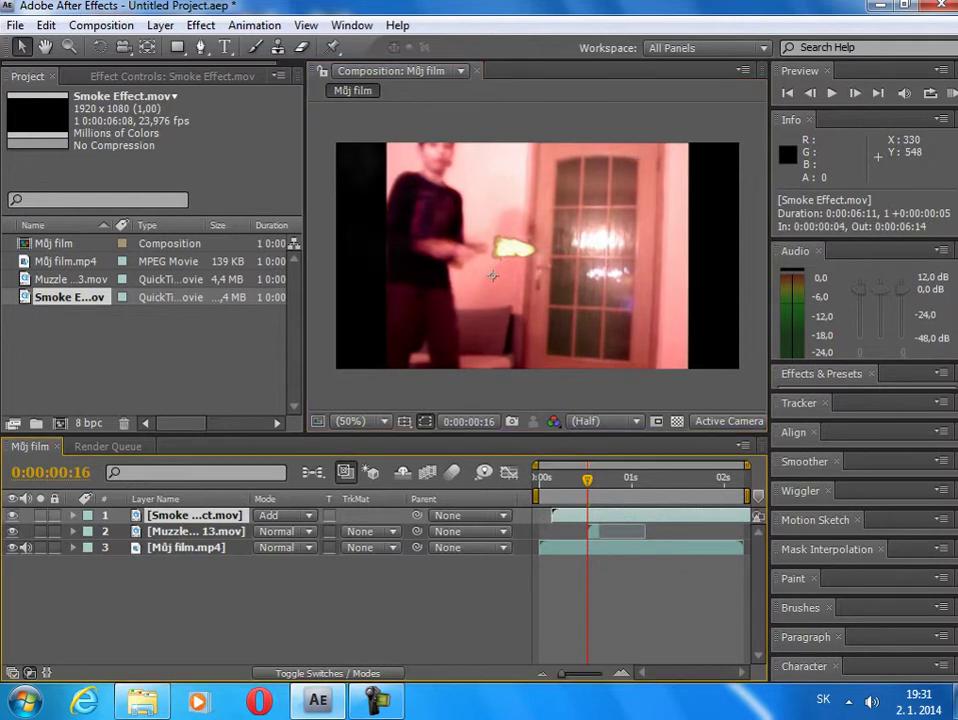
mouse_move(569, 515)
left_mouse_down()
mouse_move(731, 515)
mouse_move(558, 515)
left_mouse_up()
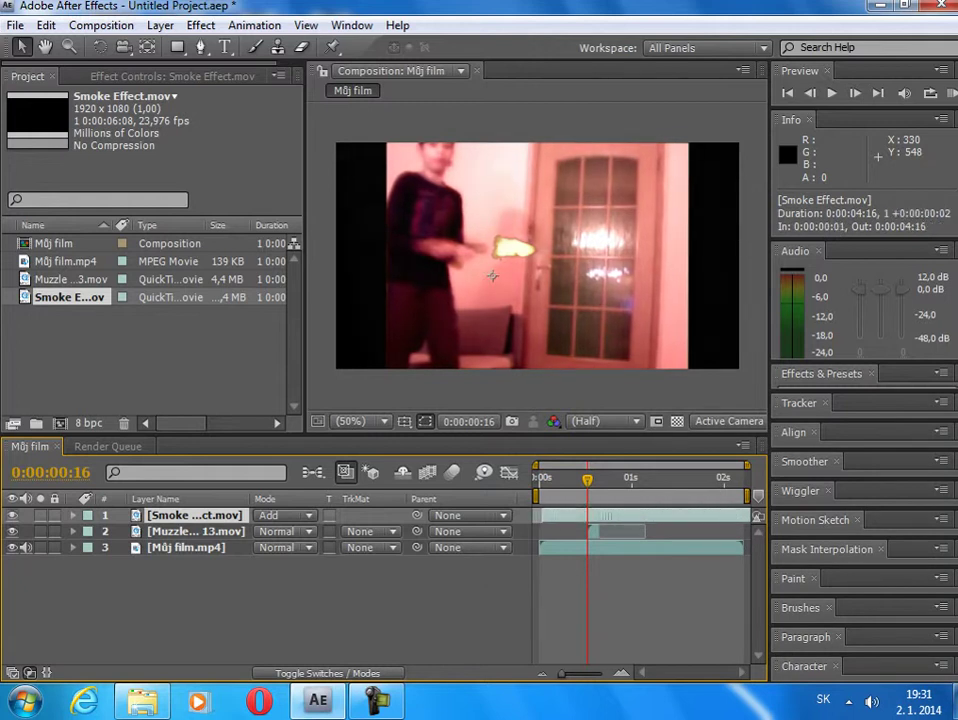
key("alt+Page_Down")
key("alt+Page_Down")
key("alt+Page_Down")
key("alt+Page_Down")
key("alt+Page_Down")
key("alt+Page_Down")
key("alt+Page_Down")
key("alt+Page_Down")
key("alt+Page_Down")
key("alt+Page_Down")
key("alt+Page_Down")
key("alt+Page_Down")
key("alt+Page_Down")
key("alt+Page_Down")
key("alt+Page_Down")
key("alt+Page_Down")
key("alt+Page_Down")
key("alt+Page_Down")
key("alt+Page_Down")
key("alt+Page_Down")
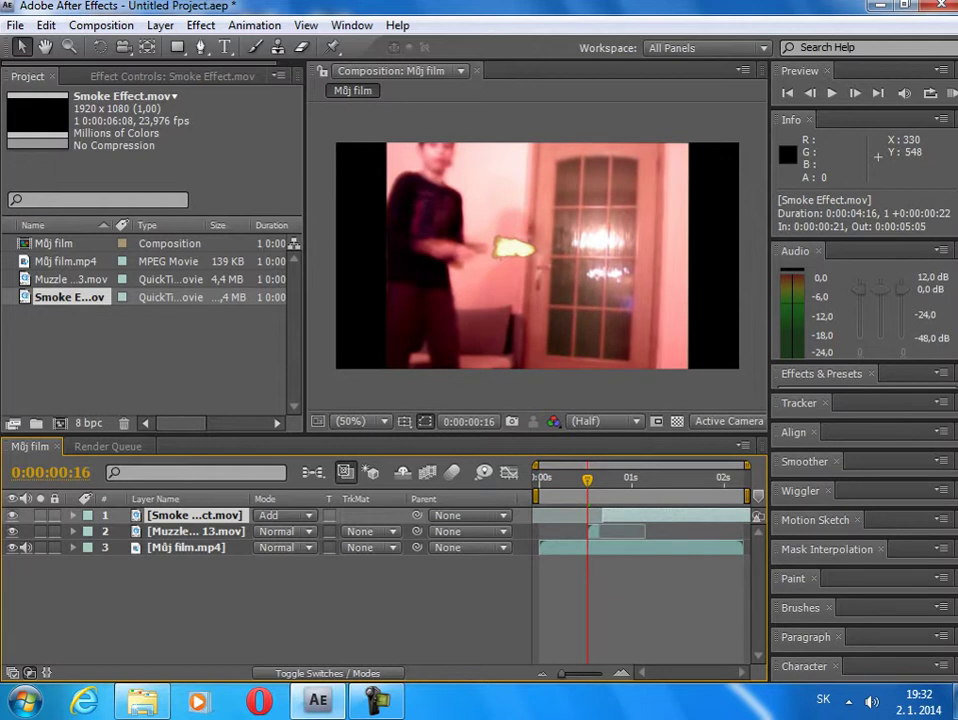
key("Delete")
Step: Add Smoke Effect.mov over the muzzle flash with the Add blending mode, and preview the composition
left_click(70, 274)
left_click(65, 255)
left_click(70, 291)
left_click_drag(70, 291, 507, 251)
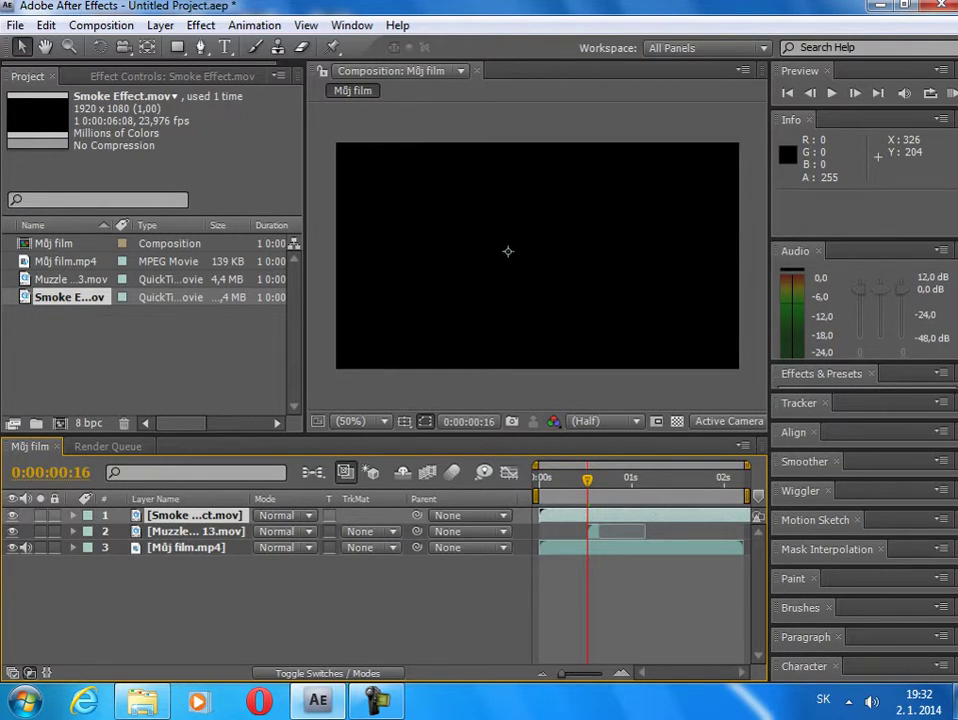
left_click(283, 515)
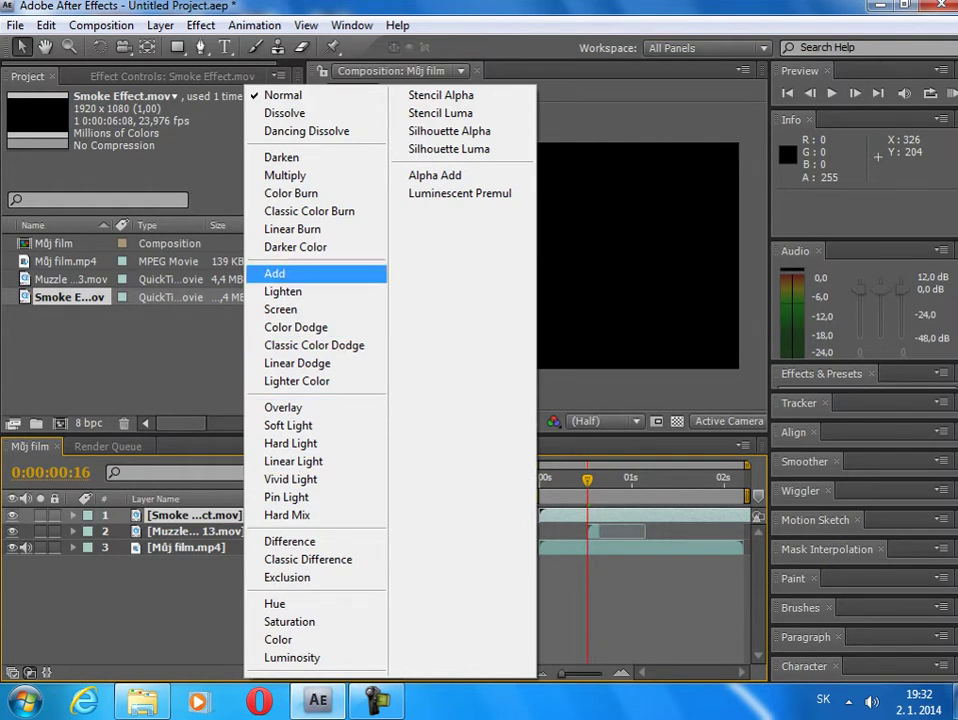
left_click(290, 273)
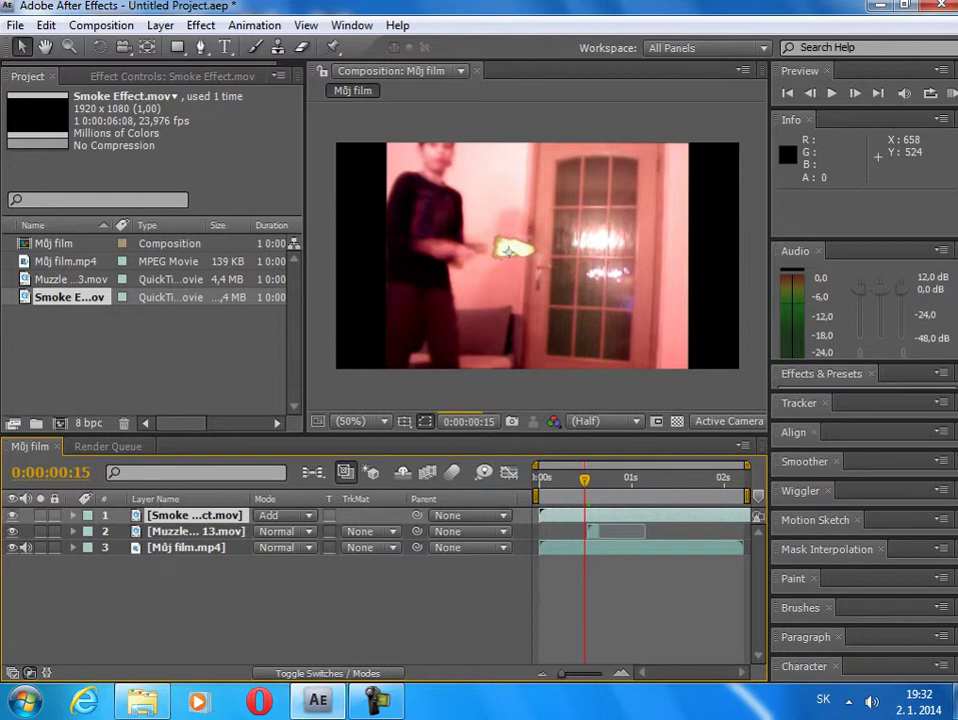
key("Home")
key("space")
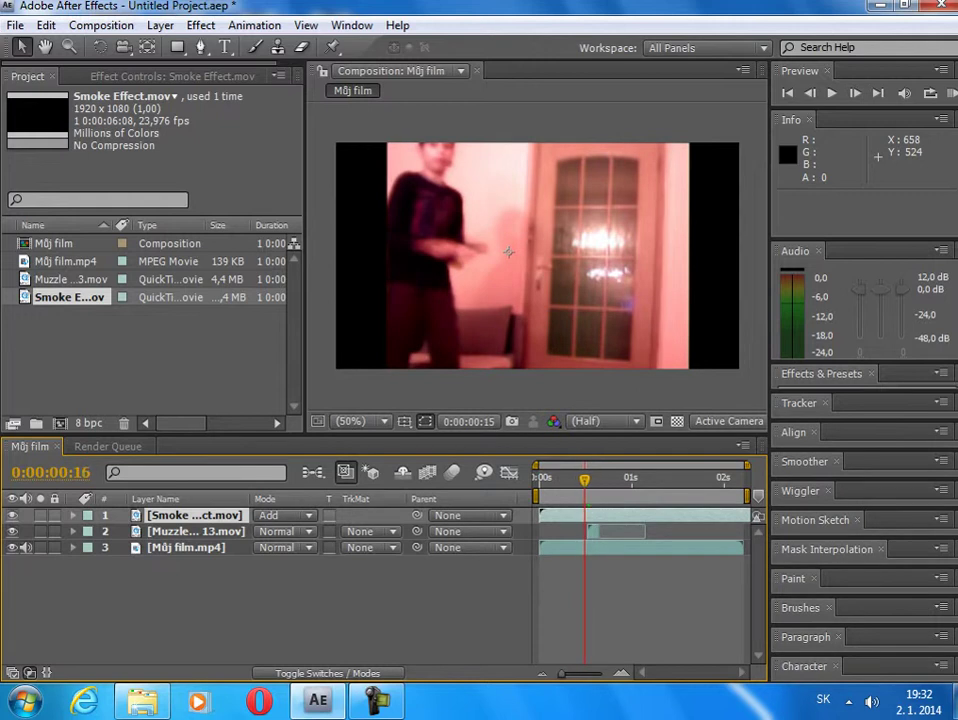
key("space")
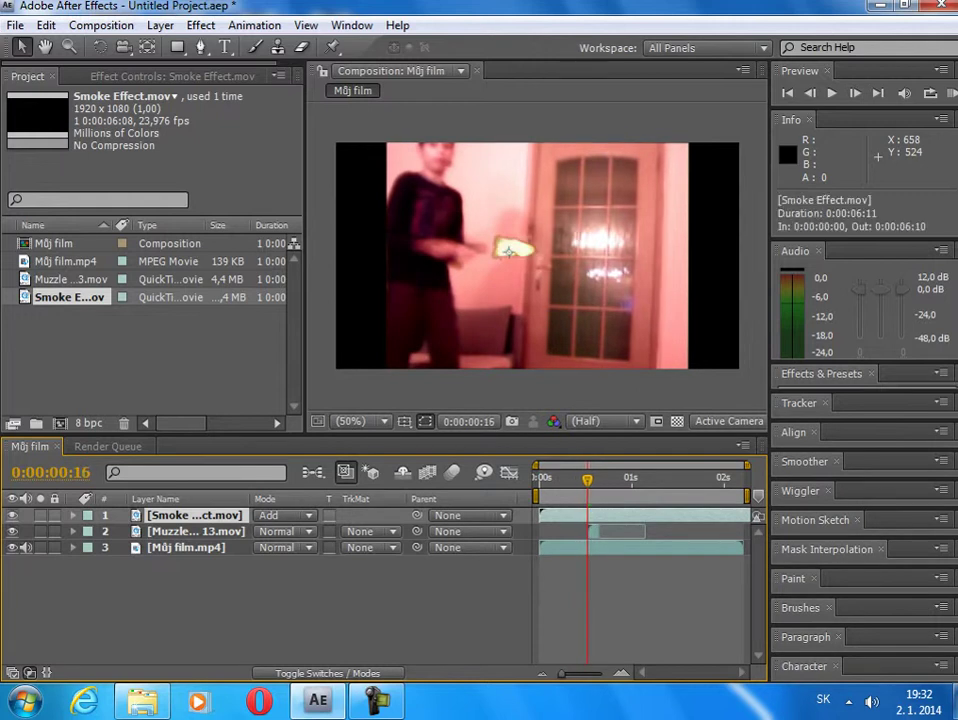
Step: Scale the Smoke Effect layer down to about 16%, 43% and position it near the flash at about 436, 250
left_click_drag(508, 250, 558, 172)
left_click_drag(541, 251, 546, 202)
left_click_drag(563, 376, 592, 320)
left_click_drag(587, 240, 663, 232)
left_click_drag(663, 232, 687, 241)
left_click_drag(352, 240, 629, 262)
left_click_drag(719, 278, 501, 276)
left_click_drag(585, 238, 542, 261)
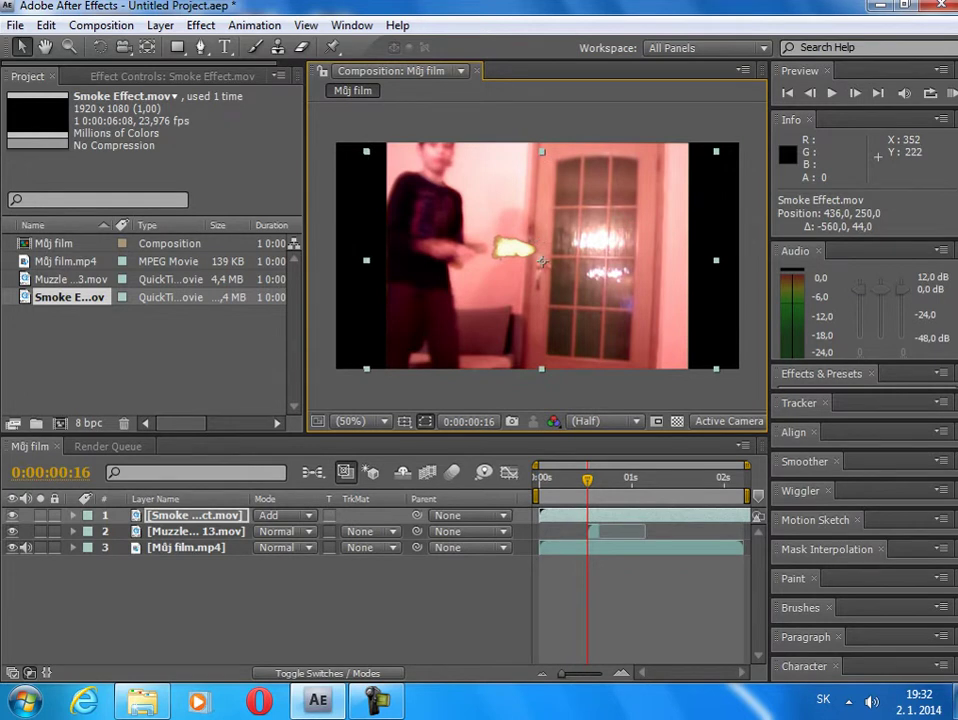
left_click_drag(367, 260, 470, 261)
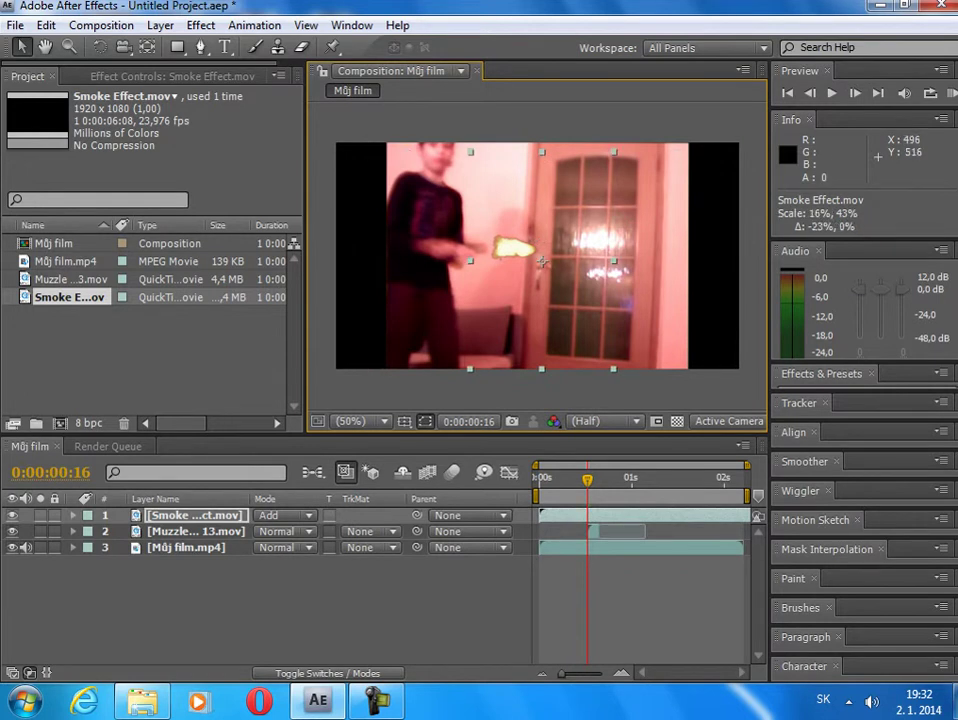
Step: Shift the Smoke Effect layer in time so that it starts at about 0:00:00:04
left_click_drag(706, 515, 679, 515)
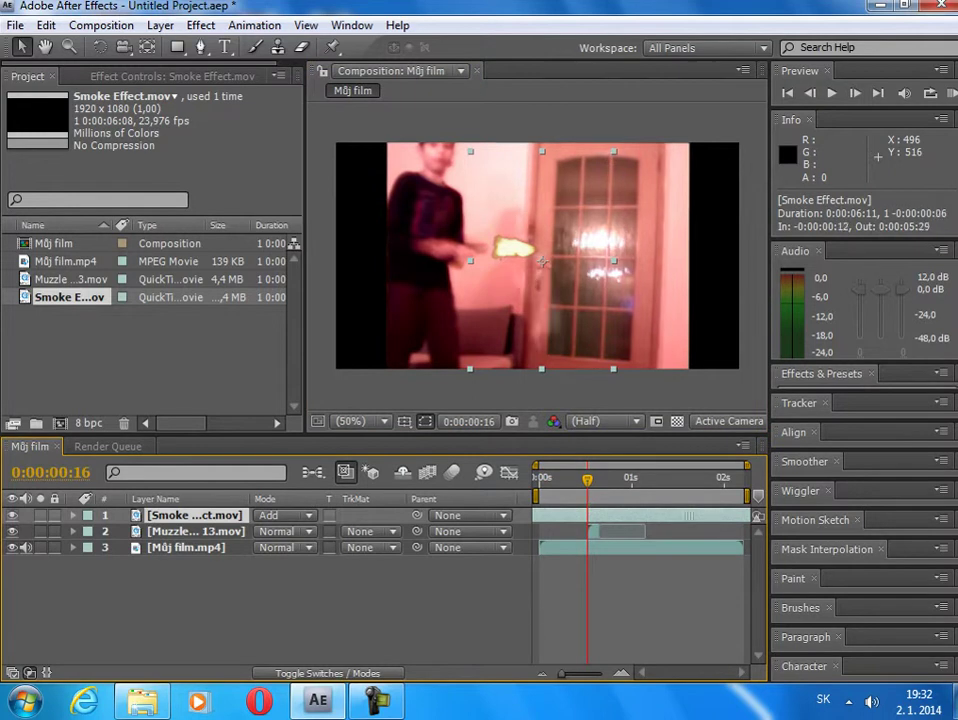
key("alt+Page_Down")
key("alt+Page_Down")
key("alt+Page_Down")
key("alt+Page_Down")
key("alt+Page_Down")
key("alt+Page_Down")
key("alt+Page_Down")
key("alt+Page_Down")
key("alt+Page_Down")
key("alt+Page_Down")
key("alt+Page_Down")
key("alt+Page_Down")
key("alt+Page_Down")
key("alt+Page_Down")
key("alt+Page_Down")
key("alt+Page_Down")
key("alt+Page_Down")
key("alt+Page_Down")
key("alt+Page_Down")
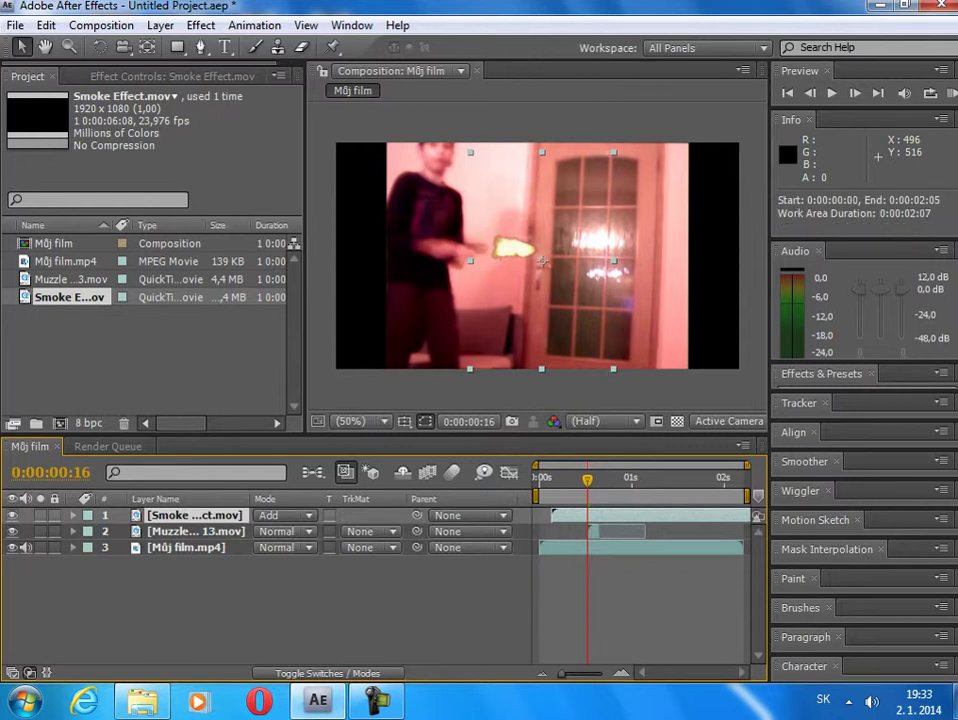
Step: Shift the Smoke Effect layer earlier so that it starts at -0:00:03:25 and ends at 0:00:02:16
key("alt+Page_Up")
key("alt+Page_Up")
key("alt+Page_Up")
key("alt+Page_Up")
key("alt+Page_Up")
key("alt+Page_Up")
key("alt+Page_Up")
key("alt+Page_Up")
key("alt+Page_Up")
key("alt+Page_Up")
key("alt+Page_Up")
key("alt+Page_Up")
key("alt+Page_Up")
key("alt+Page_Up")
key("alt+Page_Up")
key("alt+Page_Up")
key("alt+Page_Up")
key("alt+Page_Up")
key("alt+Page_Up")
key("alt+Page_Up")
key("alt+Page_Up")
key("alt+Page_Up")
key("alt+Page_Up")
key("alt+Page_Up")
key("alt+Page_Up")
key("alt+Page_Up")
key("alt+Page_Up")
key("alt+Page_Up")
key("alt+Page_Up")
key("alt+Page_Up")
key("alt+Page_Up")
key("alt+Page_Up")
key("alt+Page_Up")
key("alt+Page_Up")
key("alt+Page_Up")
key("alt+Page_Up")
key("alt+Page_Up")
key("alt+Page_Up")
key("alt+Page_Up")
key("alt+Page_Up")
key("alt+Page_Up")
key("alt+Page_Up")
key("alt+Page_Up")
key("alt+Page_Up")
key("alt+Page_Up")
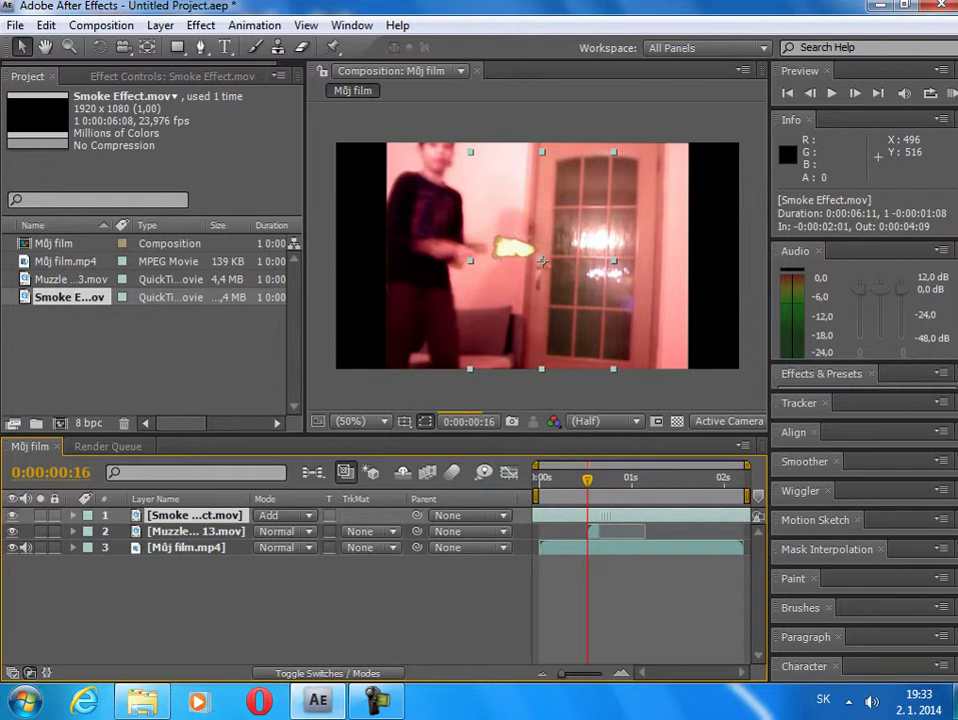
left_click_drag(680, 515, 548, 515)
key("F2")
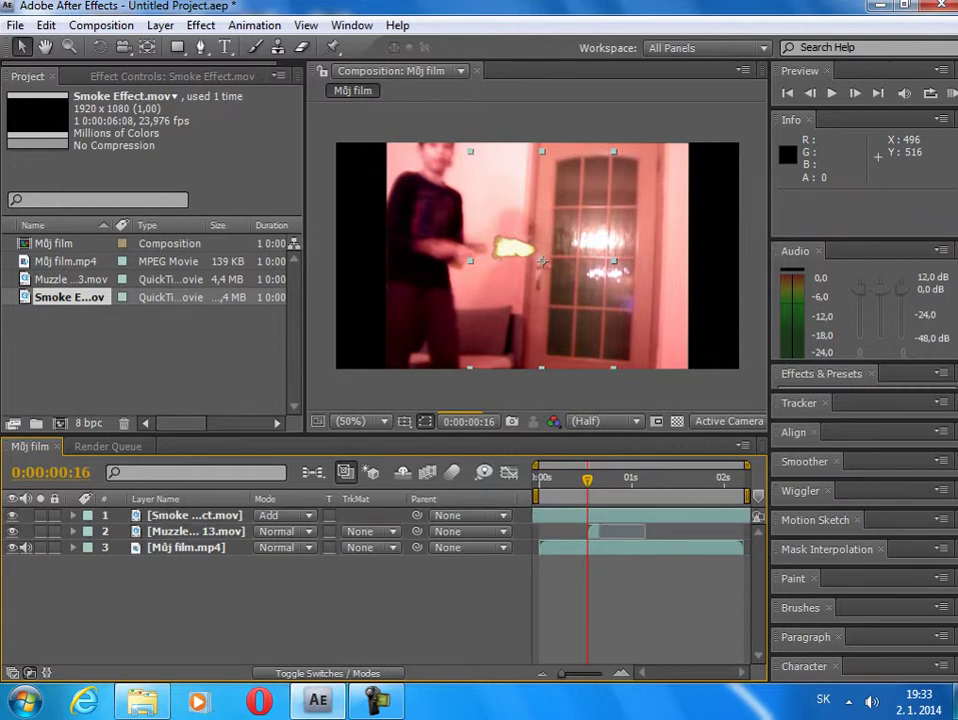
left_click(657, 515)
key("alt+Page_Up")
key("alt+Page_Up")
key("alt+Page_Up")
key("alt+Page_Up")
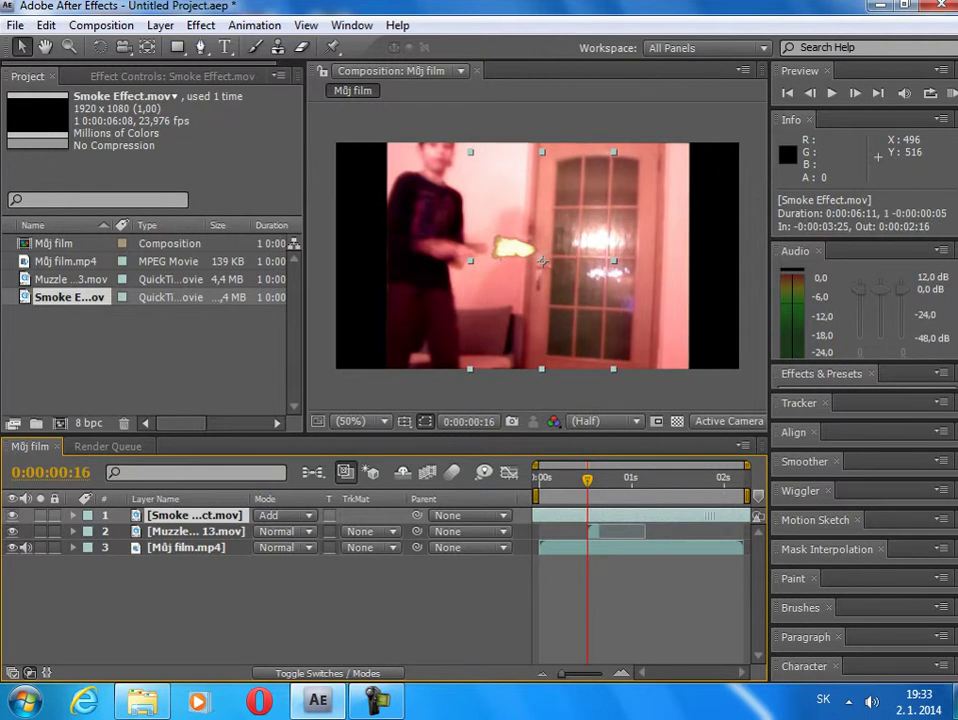
Step: Place the current time at 0:00:01:17 and shorten the Smoke Effect layer so that it ends at 0:00:01:27
key("Page_Down")
key("shift+Page_Down")
key("shift+Page_Down")
key("shift+Page_Down")
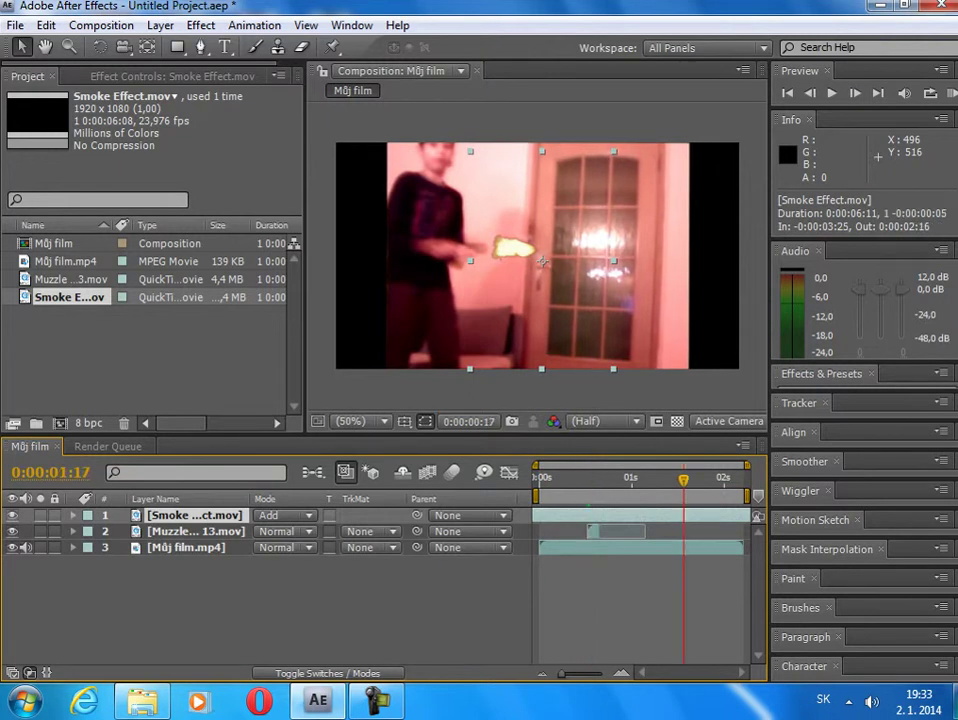
mouse_move(724, 515)
left_mouse_down()
mouse_move(565, 515)
mouse_move(731, 515)
mouse_move(569, 515)
mouse_move(705, 515)
left_mouse_up()
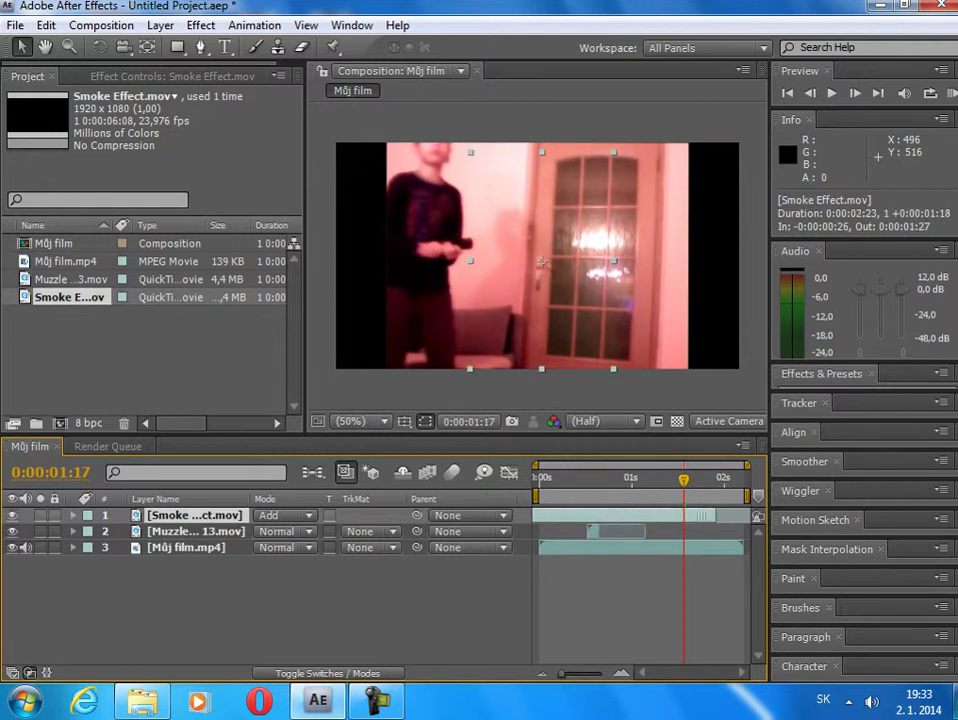
Step: Shorten and shift the Smoke Effect layer so that it starts at 0:00:00:20 and ends at 0:00:00:27
key("alt+]")
left_click_drag(688, 515, 621, 515)
left_click_drag(683, 480, 582, 480)
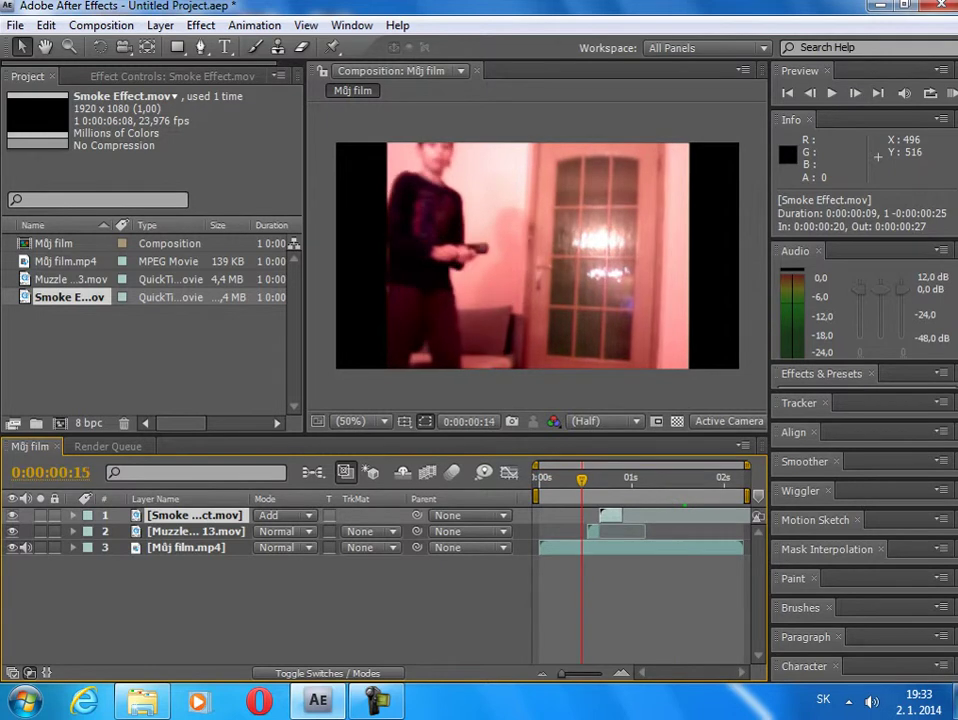
key("Page_Down")
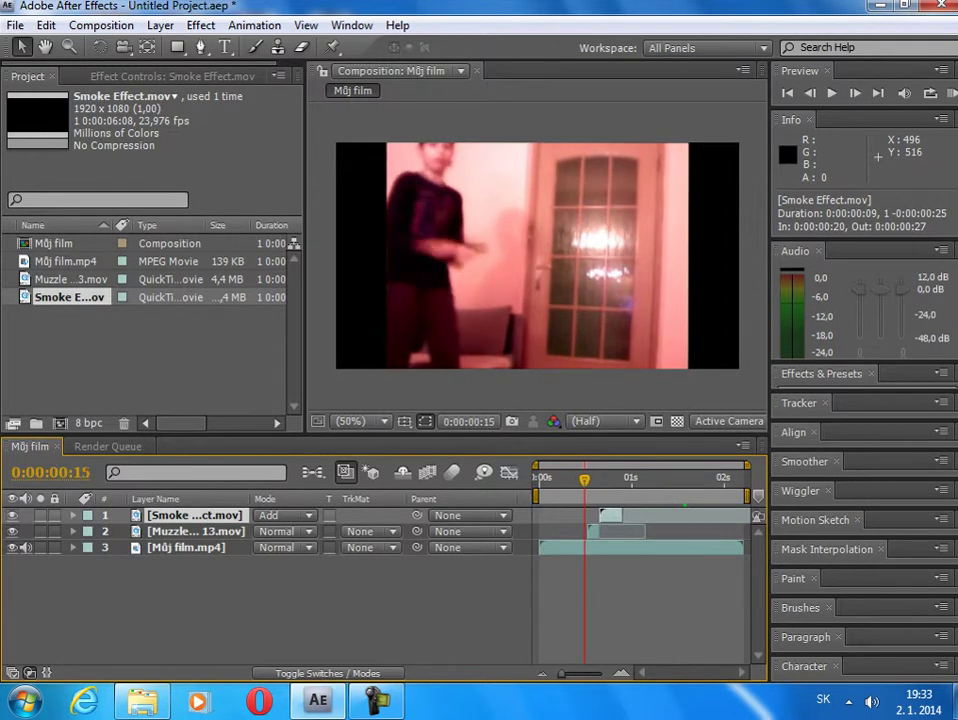
Step: Shift the Smoke Effect layer earlier to run from 0:00:00:17 to 0:00:00:24 and advance the current time to 0:00:00:21
left_click_drag(614, 515, 608, 515)
key("alt+Page_Up")
key("Page_Down")
key("Page_Down")
key("Page_Down")
key("Page_Down")
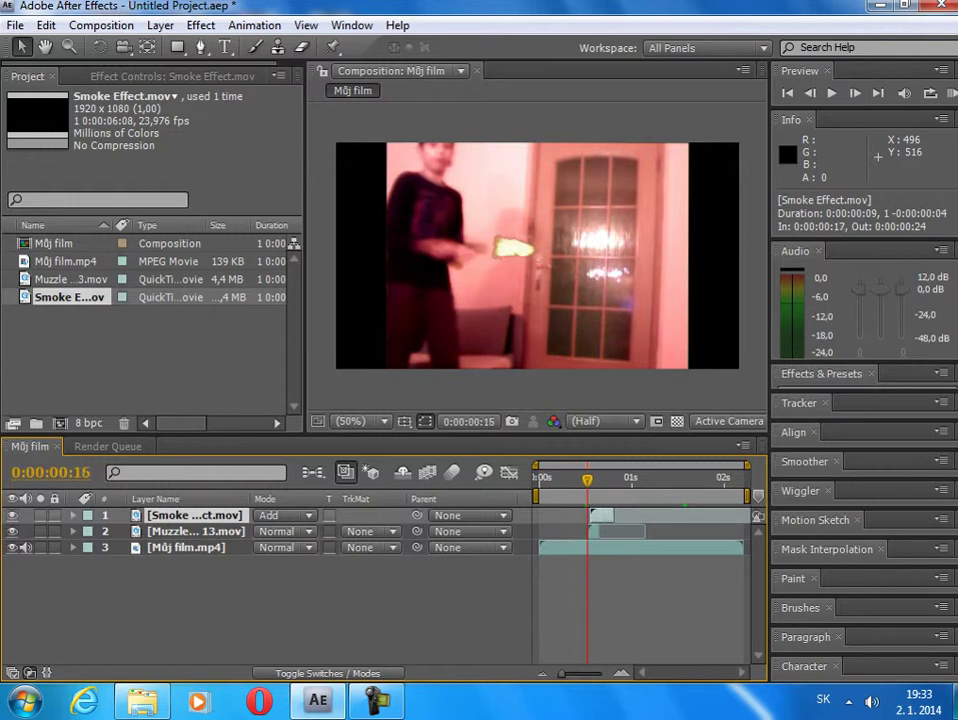
key("Page_Down")
key("Page_Down")
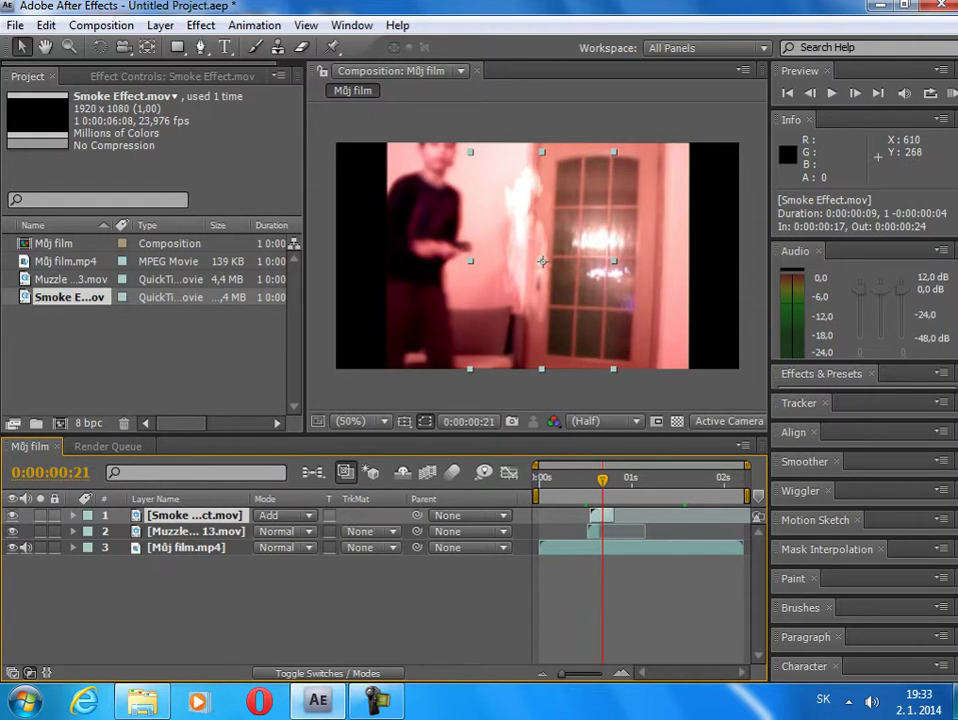
Step: Widen the Smoke Effect layer to about 35%, 43% scale and reposition it over the glass door in front of the gun
mouse_move(614, 261)
left_mouse_down()
mouse_move(690, 264)
mouse_move(623, 278)
left_mouse_up()
left_click_drag(549, 261, 573, 257)
left_click_drag(719, 256, 733, 262)
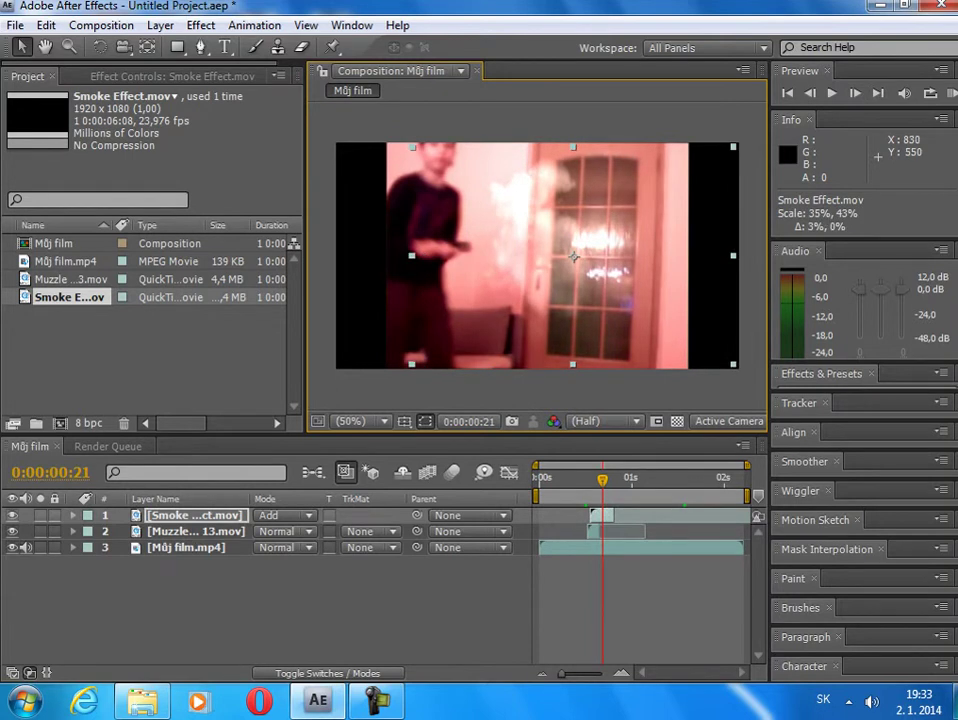
Step: Go back and forth frame by frame through the gunshot to examine how the smoke follows the muzzle flash
key("Page_Up")
key("Page_Up")
key("Page_Up")
key("Page_Up")
key("Page_Up")
key("Page_Up")
key("Page_Up")
key("Page_Up")
key("Page_Up")
key("Page_Down")
key("Page_Down")
key("Page_Down")
key("Page_Down")
key("Page_Down")
key("Page_Down")
key("Page_Down")
key("Page_Down")
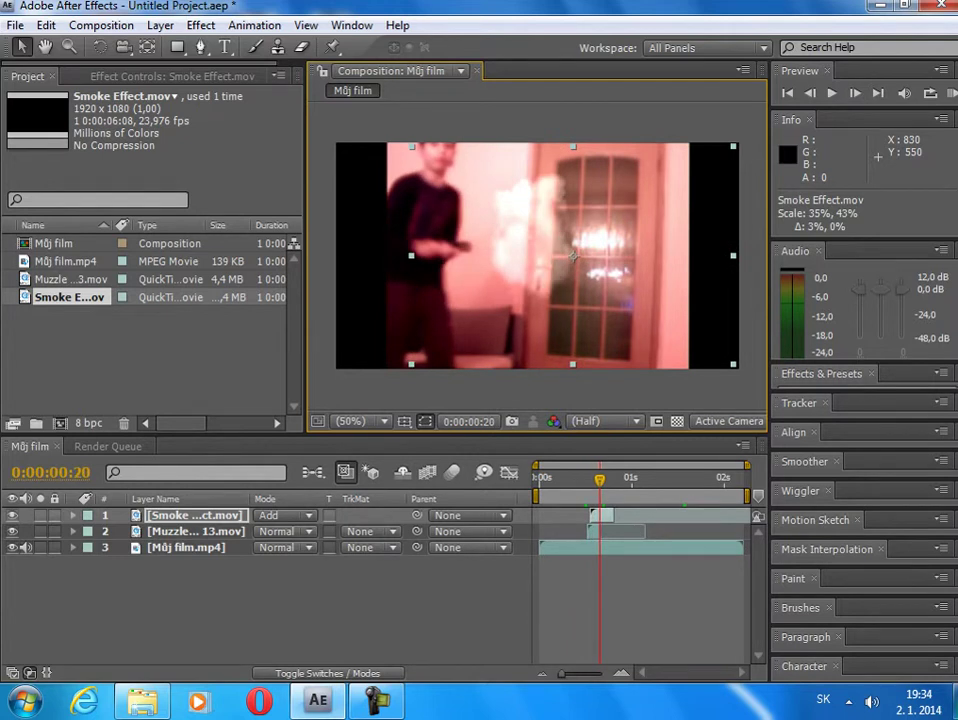
Step: Shift the Muzzle Flash 13 layer so that it starts at 0:00:00:18 and ends at 0:00:00:21
key("ctrl+Down")
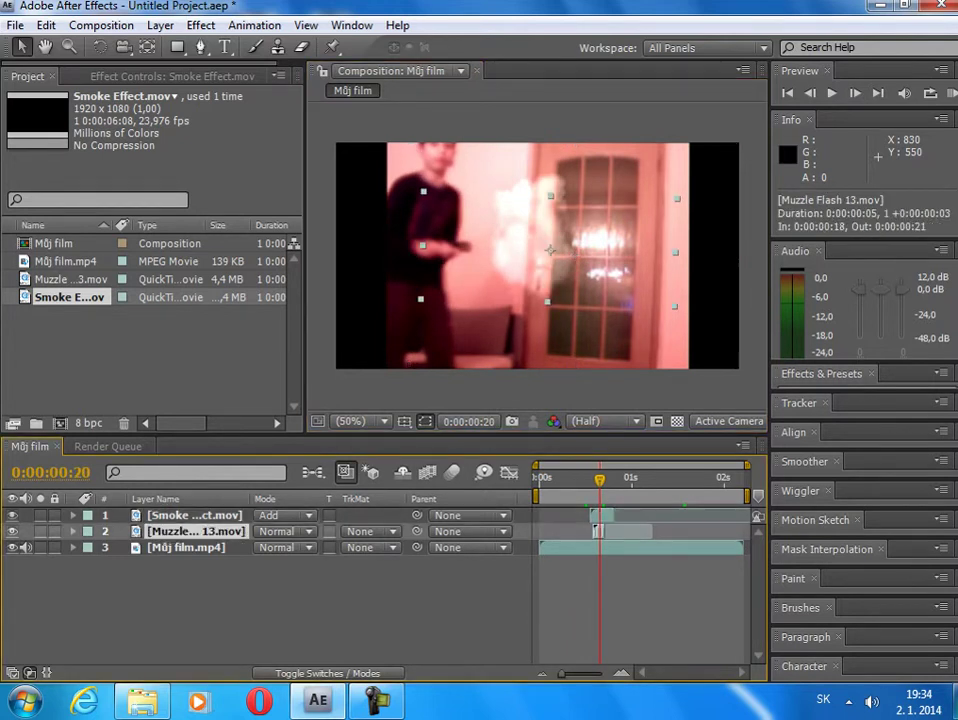
key("Page_Up")
key("Page_Up")
key("Page_Up")
key("Page_Up")
key("Page_Up")
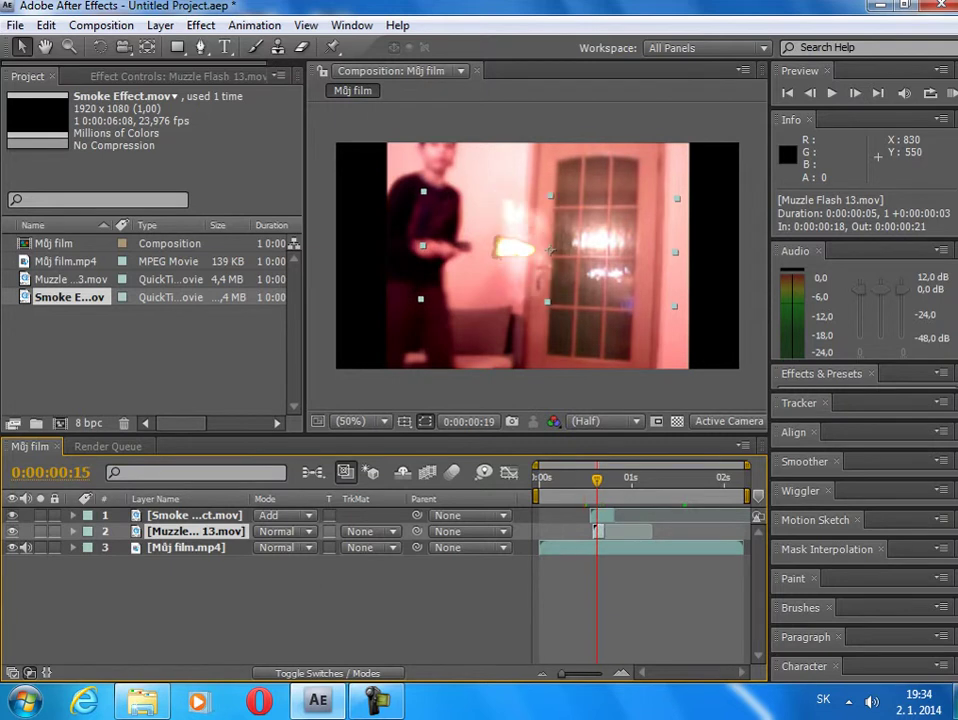
Step: Shift the Smoke Effect layer to run from 0:00:00:18 to 0:00:00:25 and check the shot frame by frame
key("ctrl+Up")
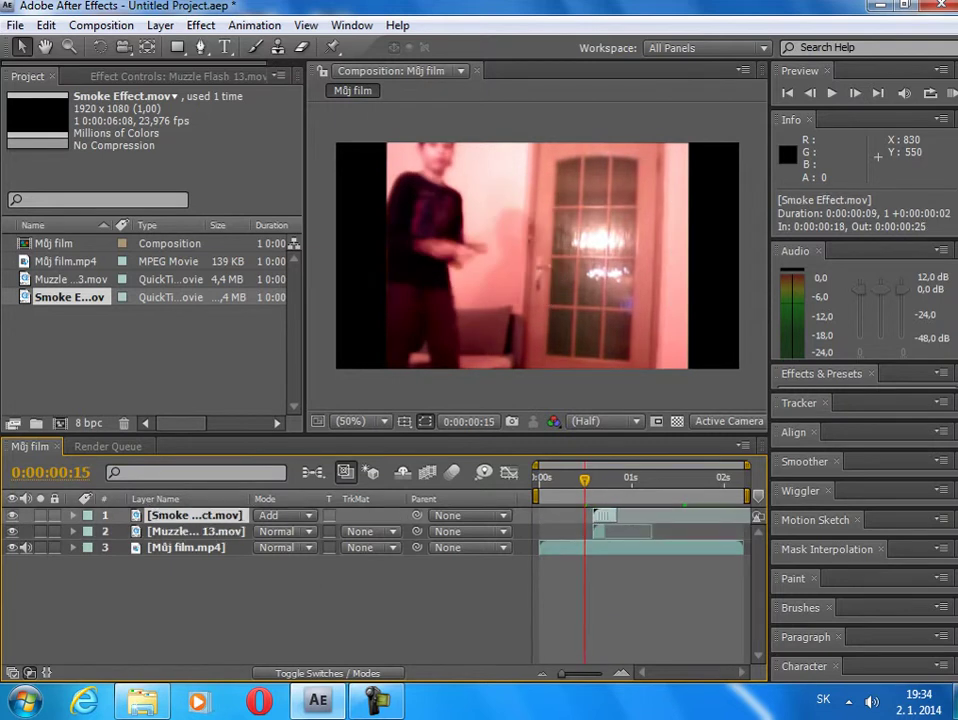
key("Page_Down")
key("Page_Down")
key("Page_Down")
key("Page_Down")
key("Page_Down")
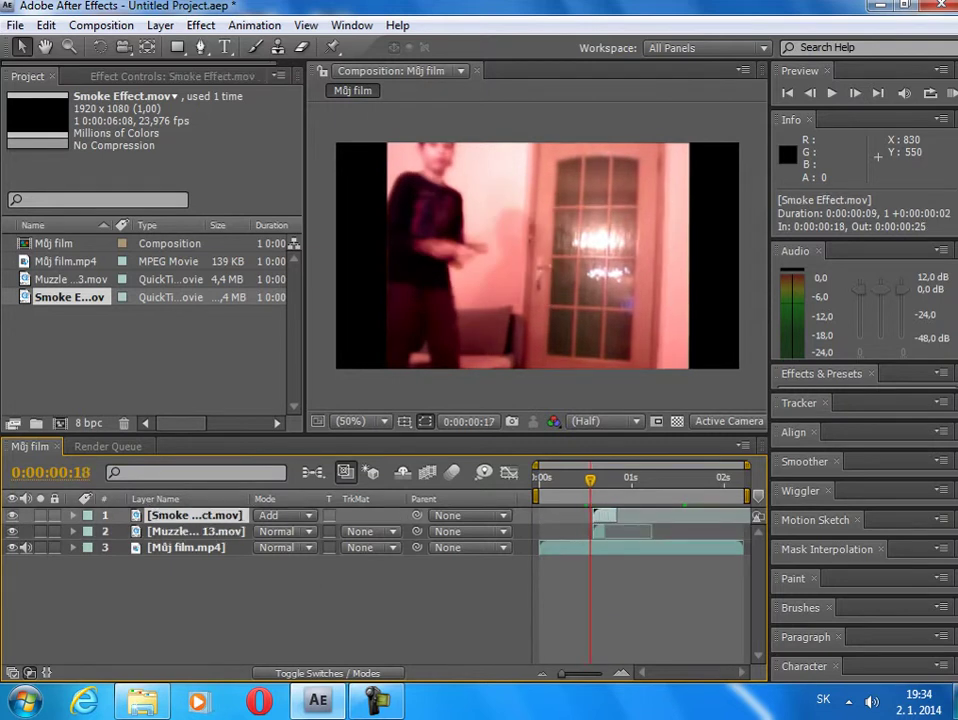
key("Page_Down")
key("Page_Down")
key("Page_Down")
key("Page_Down")
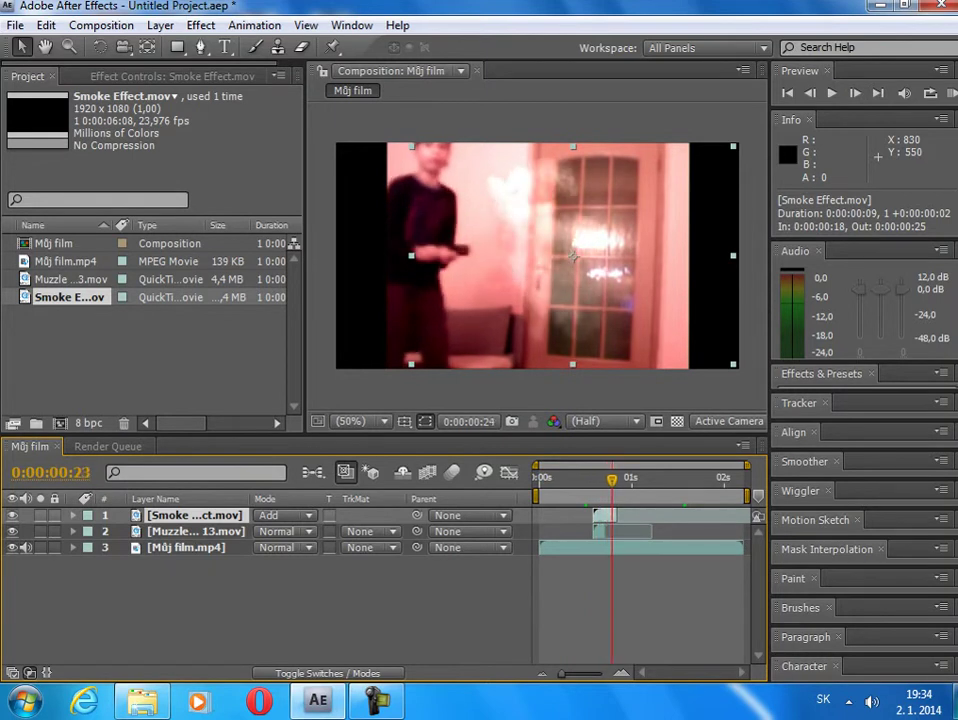
Step: Review the composition backward frame by frame from the end of the smoke to 0:00:00:03
key("Page_Up")
key("Page_Up")
key("Page_Up")
key("Page_Up")
key("Page_Up")
key("Page_Up")
key("Page_Up")
key("Page_Up")
key("Page_Up")
key("Page_Up")
key("Page_Up")
key("Page_Up")
key("Page_Up")
key("Page_Up")
key("Page_Up")
key("Page_Up")
key("Page_Up")
key("Page_Up")
key("Page_Up")
key("Page_Up")
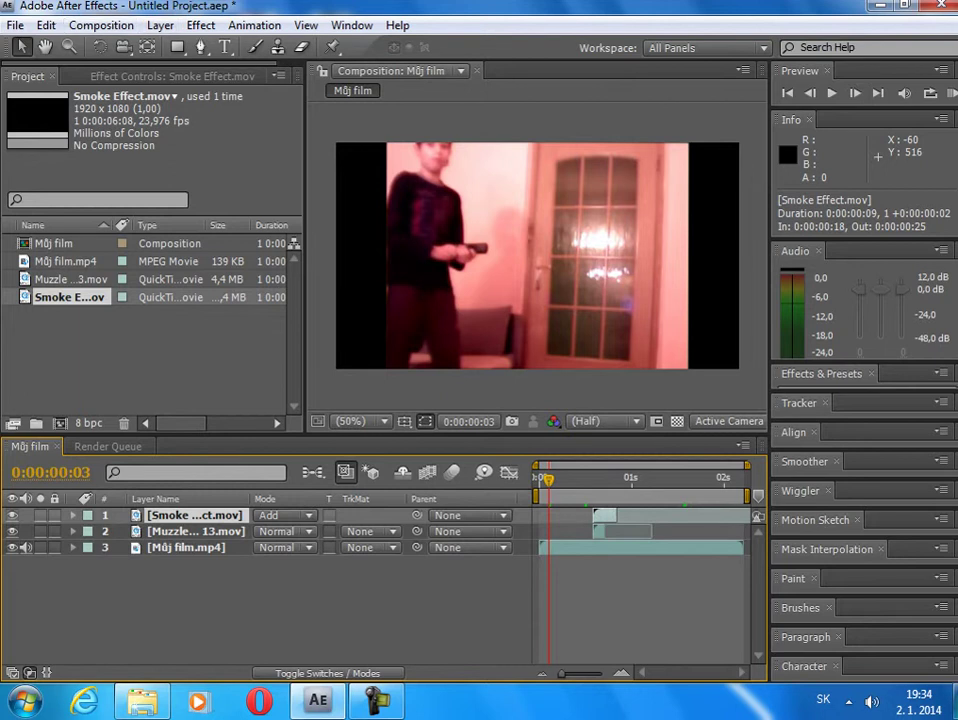
Step: Render the Můj film composition as a movie to Můj film.avi with Best Settings and Lossless output
left_click(101, 25)
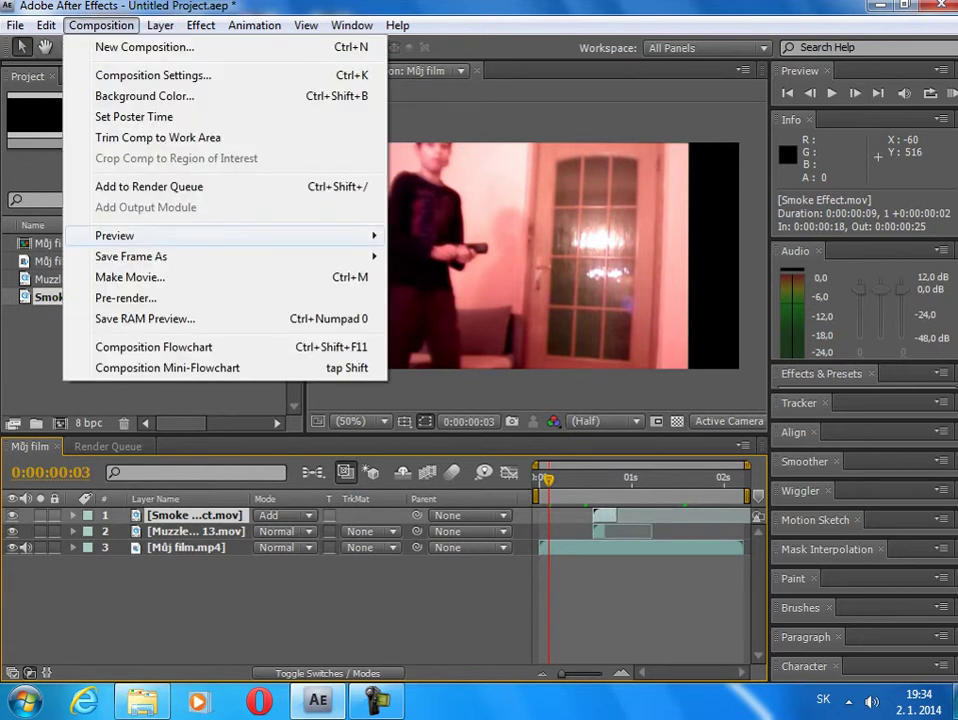
left_click(130, 277)
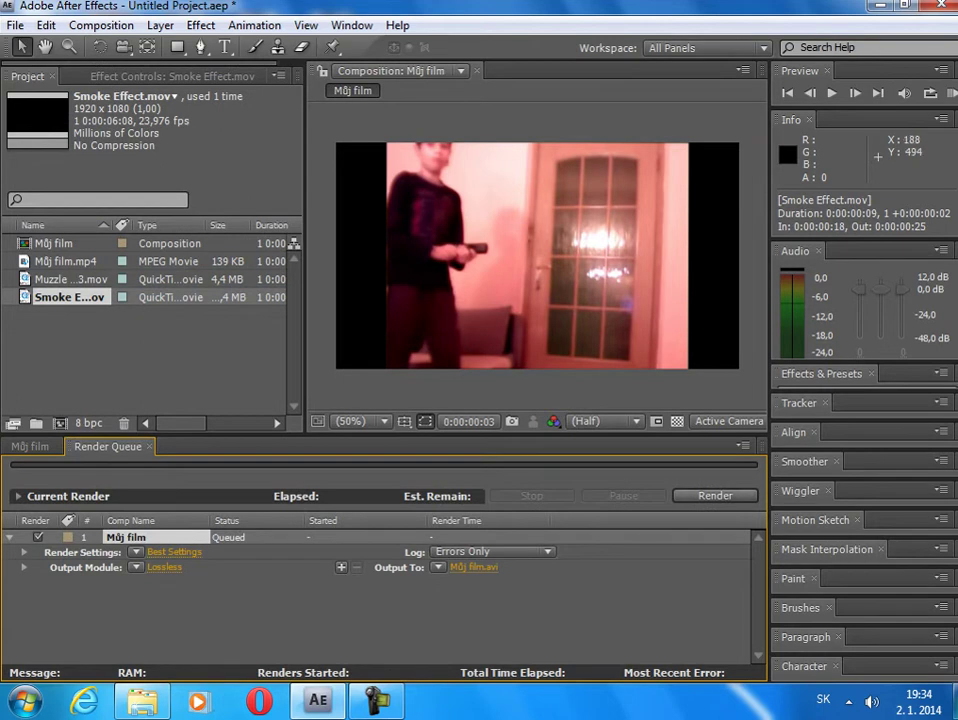
left_click(714, 496)
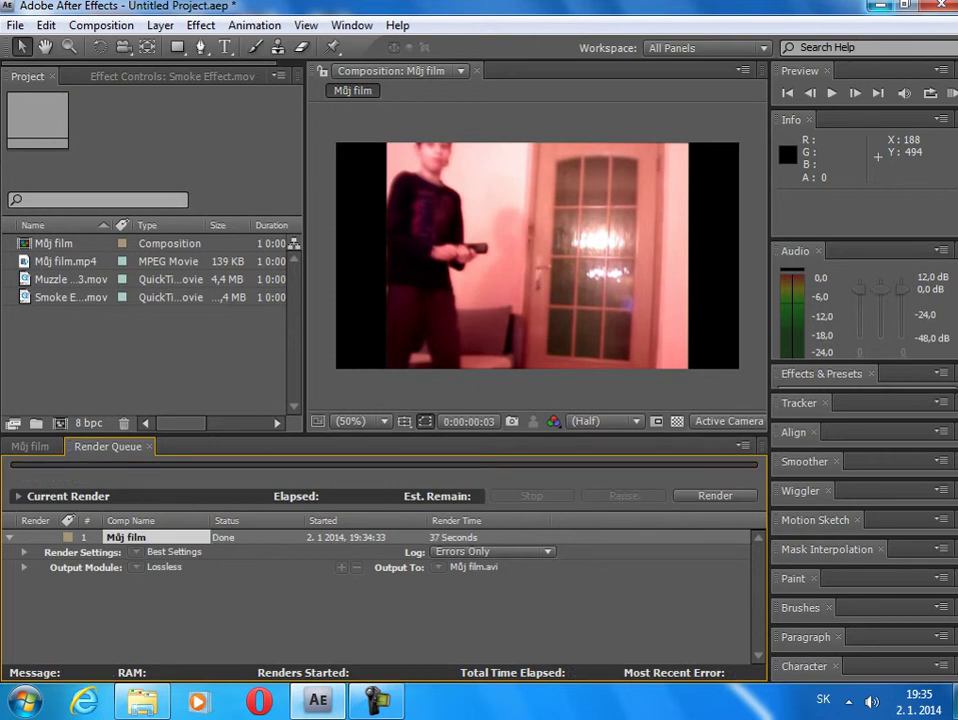
Step: Clear the open windows from the desktop and quit After Effects without saving the untitled project
left_click(880, 5)
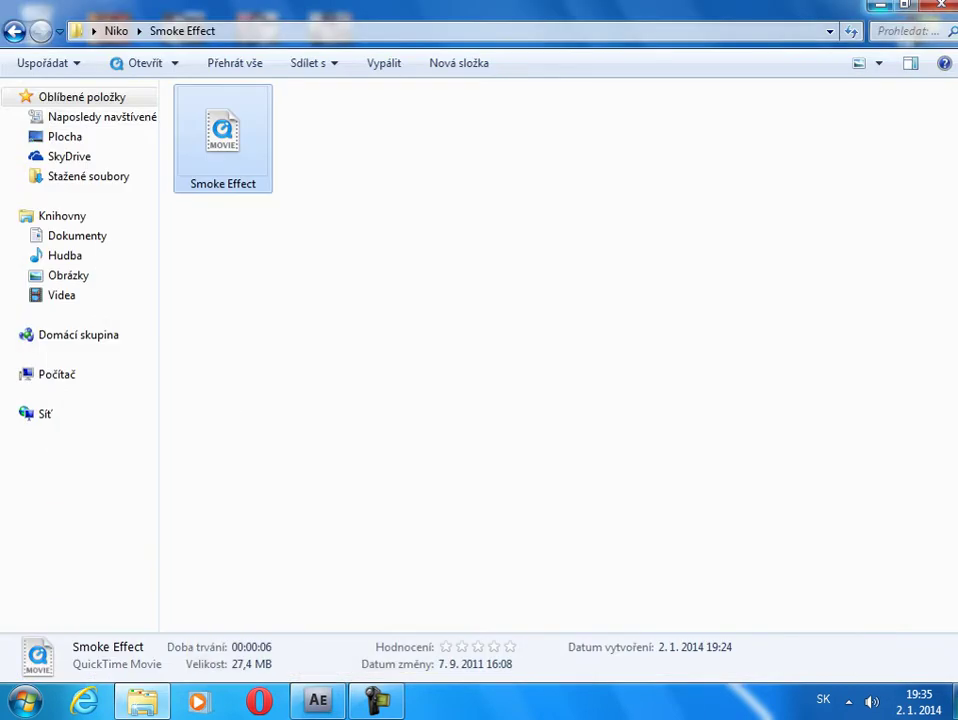
key("super+d")
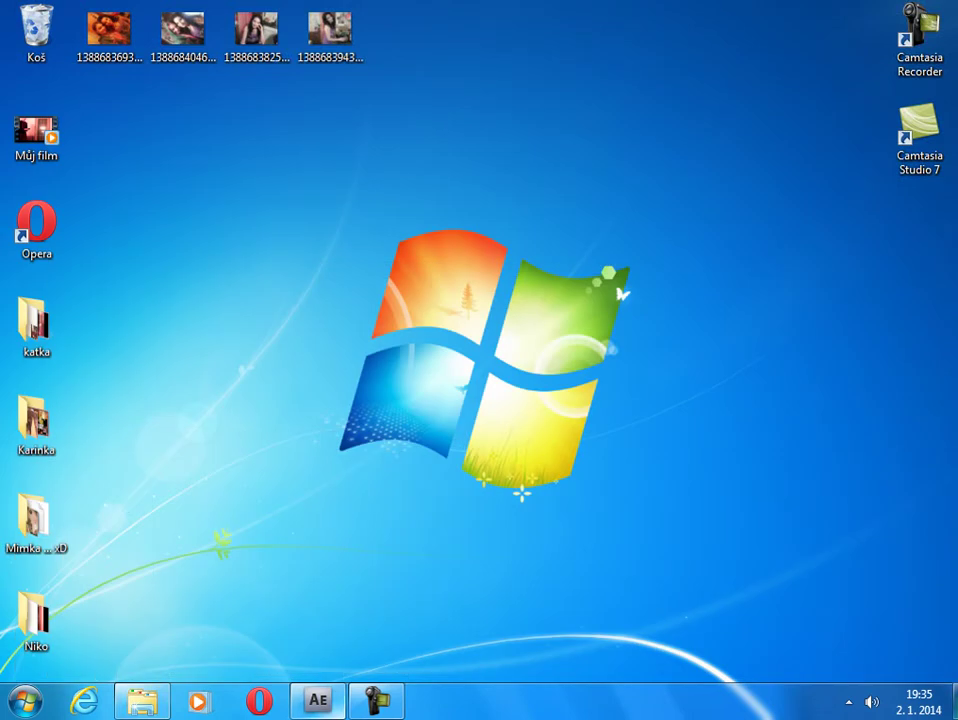
left_click(318, 700)
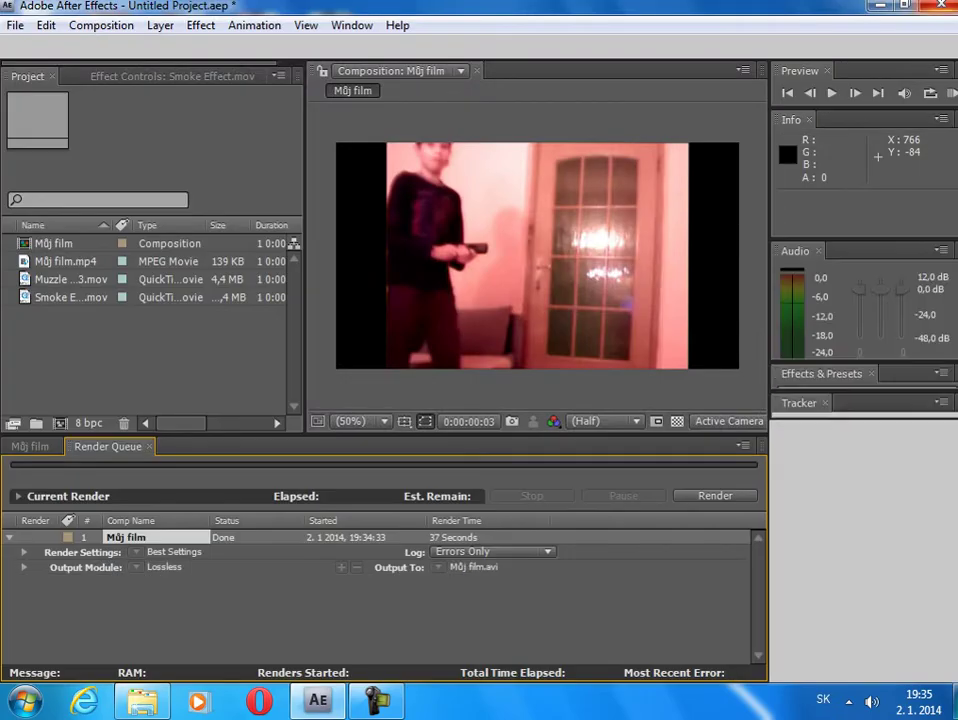
left_click(939, 5)
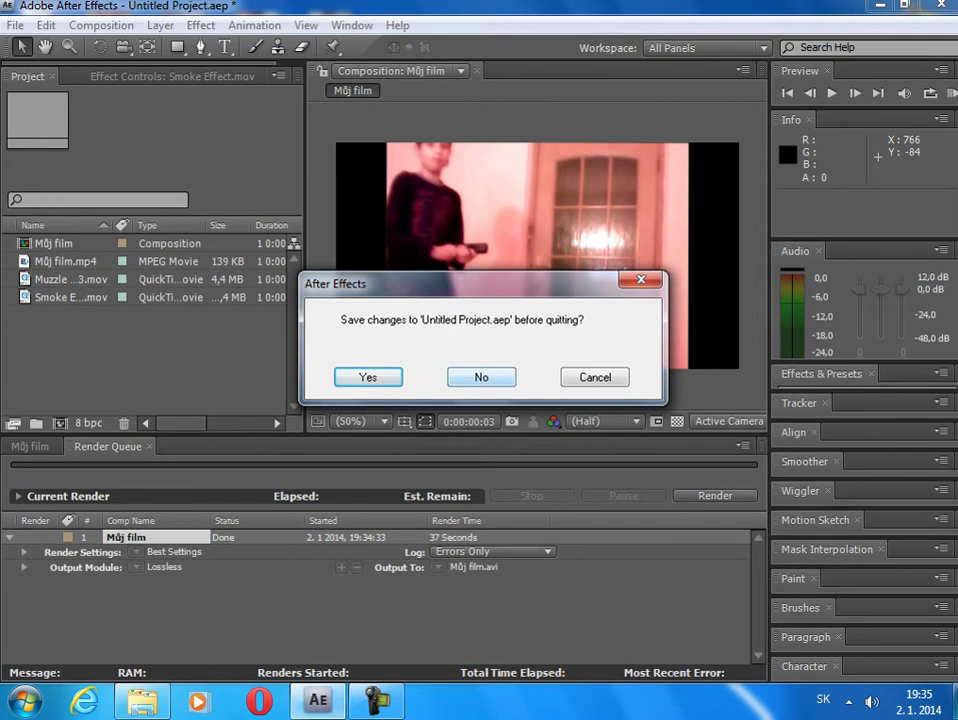
left_click(481, 377)
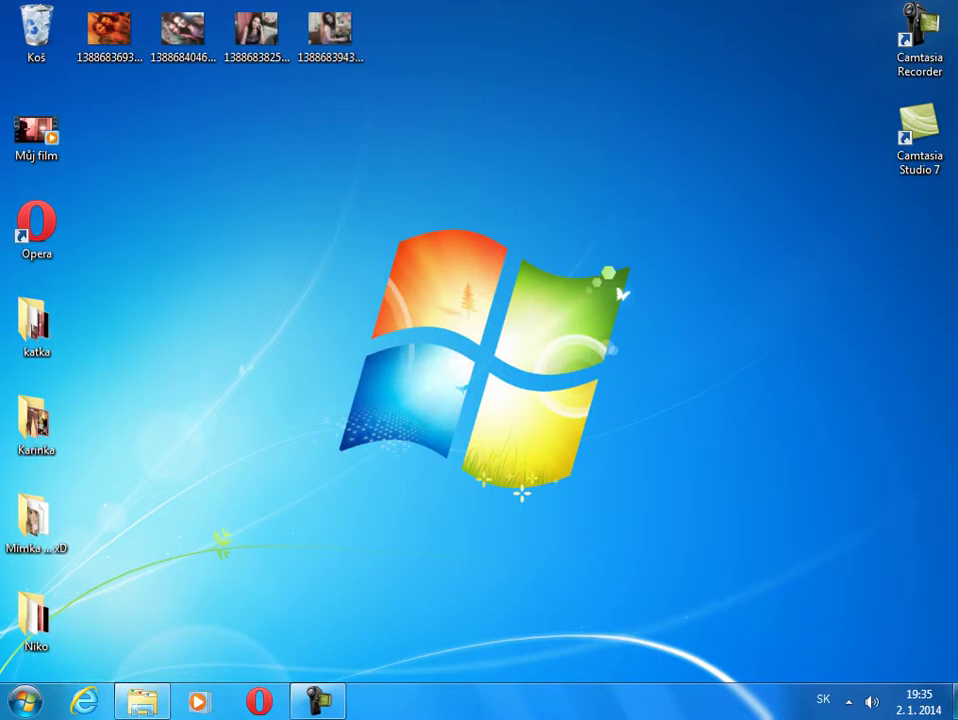
Step: Play the Můj film video from the desktop and replay it once to view the footage
left_click(36, 136)
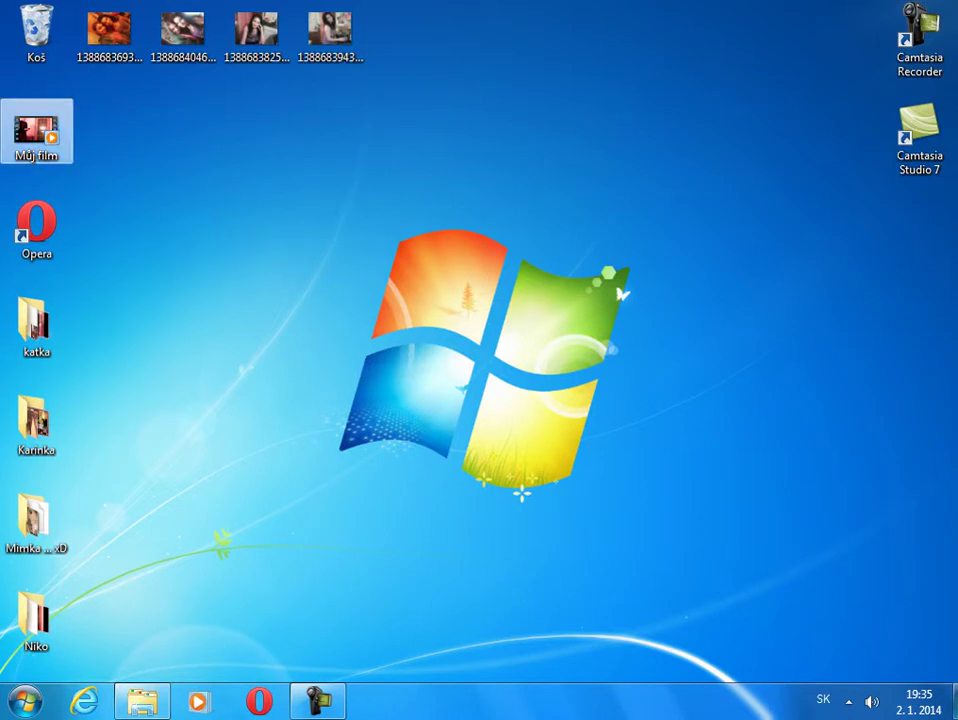
key("Return")
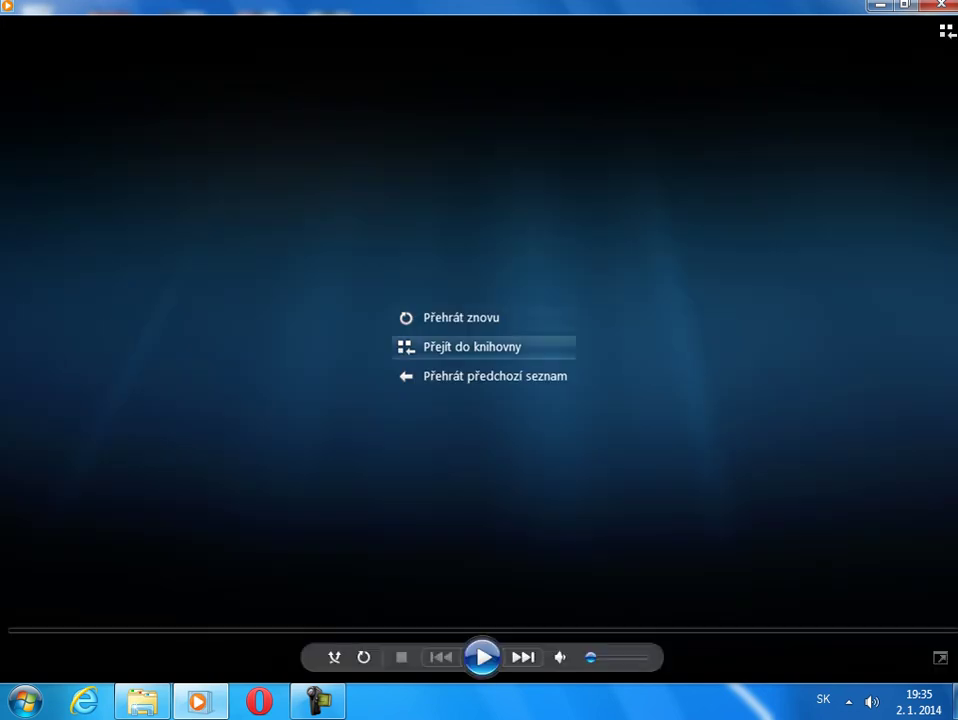
left_click(462, 317)
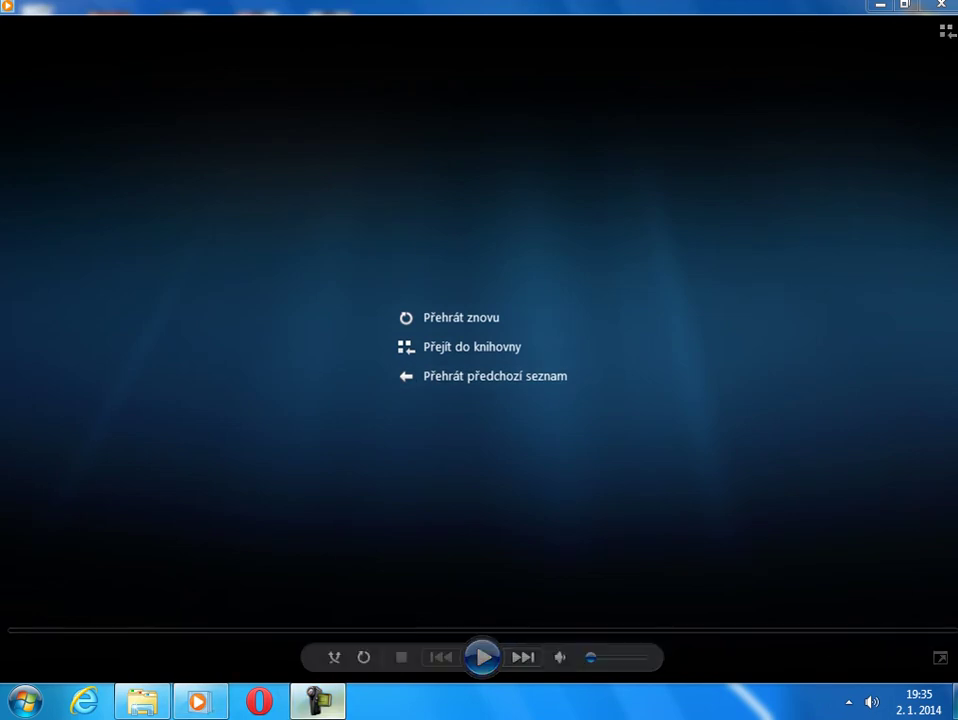
left_click(318, 701)
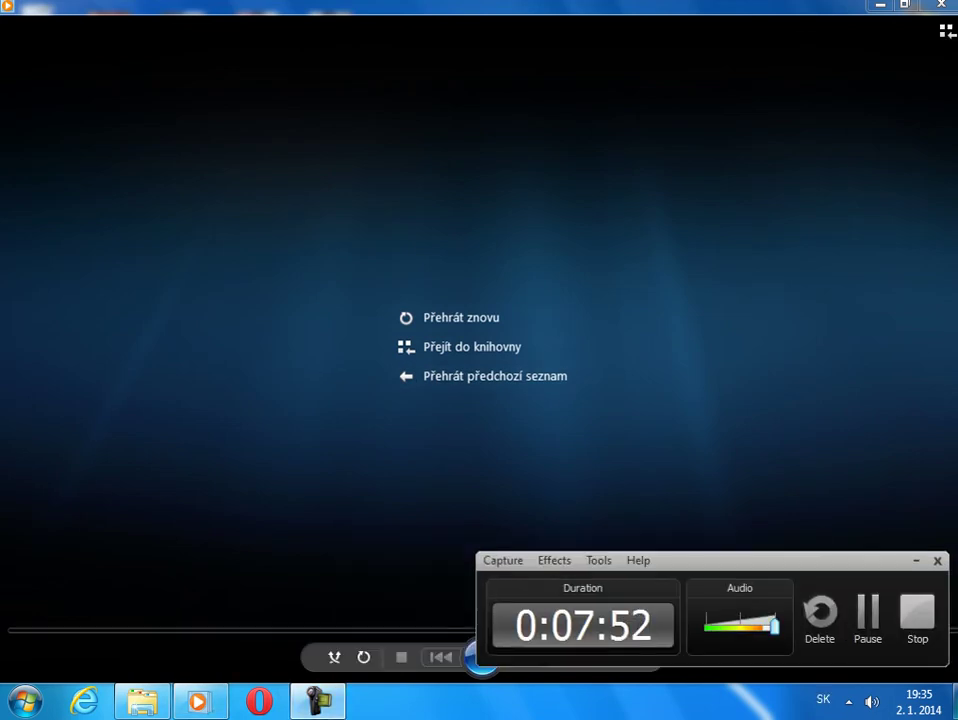